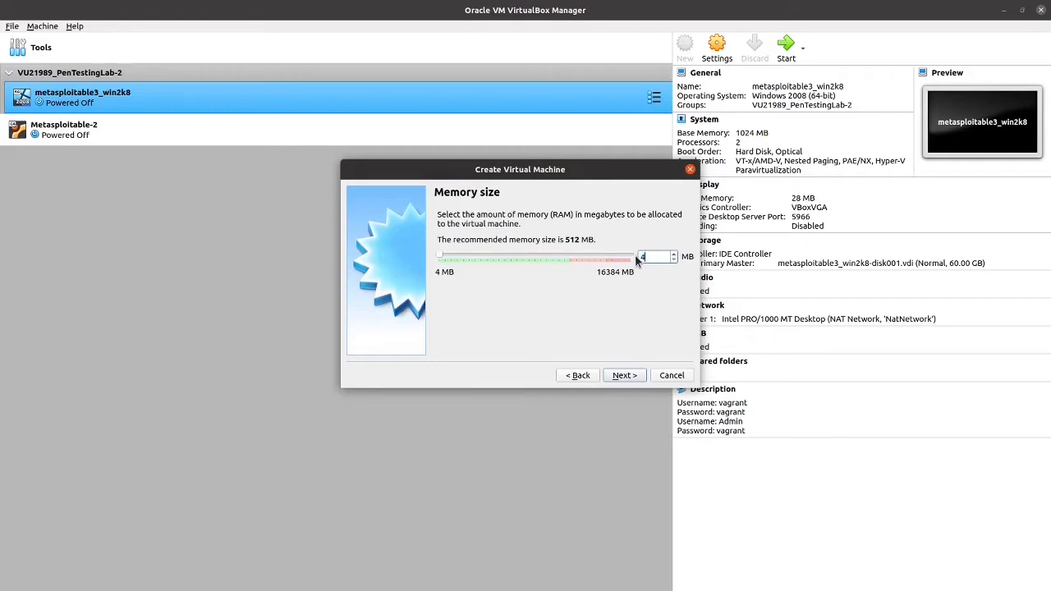
Keep 4096 MB of memory and create a dynamically allocated 20 GB VDI hard disk.
{"action": "left_click", "coordinate": [626, 378]}
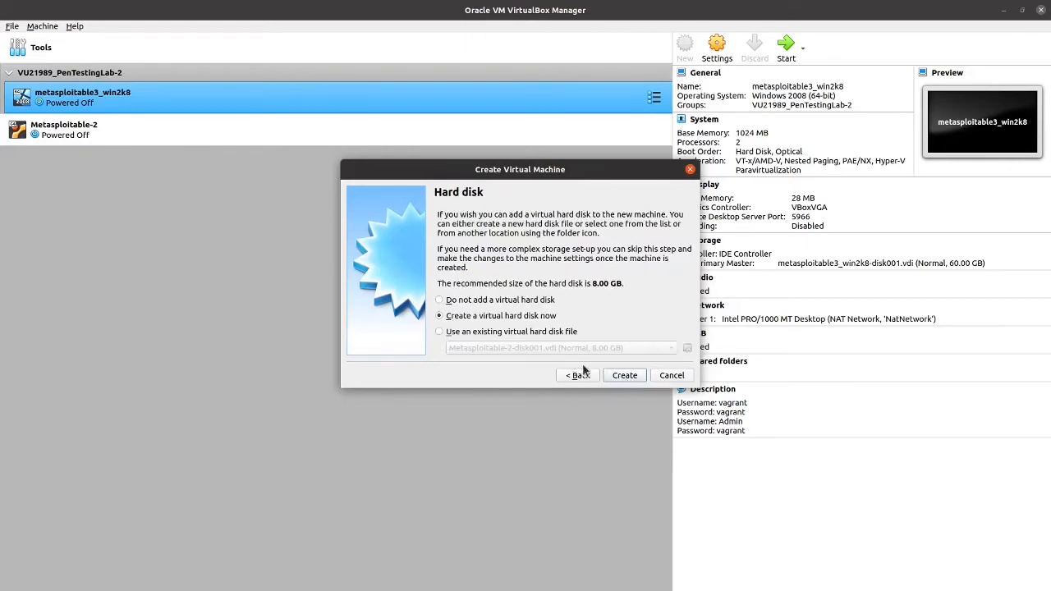
{"action": "left_click", "coordinate": [623, 374]}
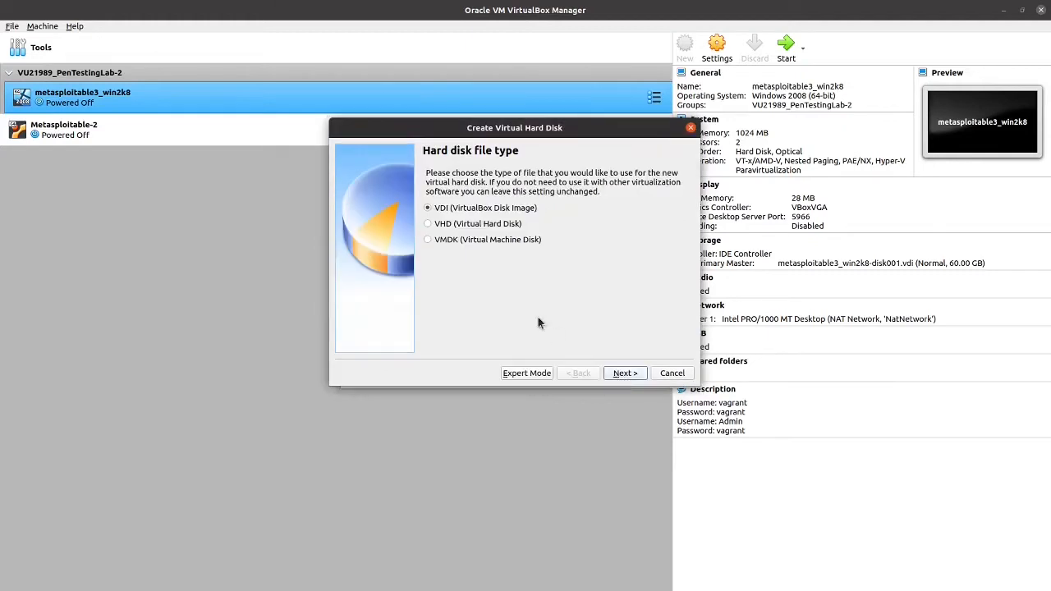
{"action": "left_click", "coordinate": [616, 376]}
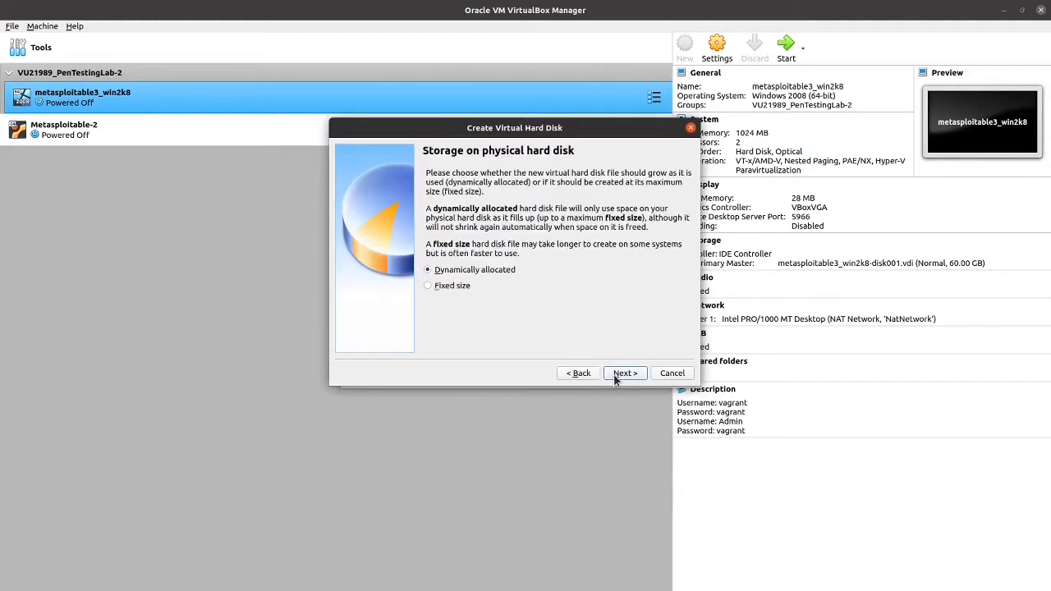
{"action": "left_click", "coordinate": [616, 378]}
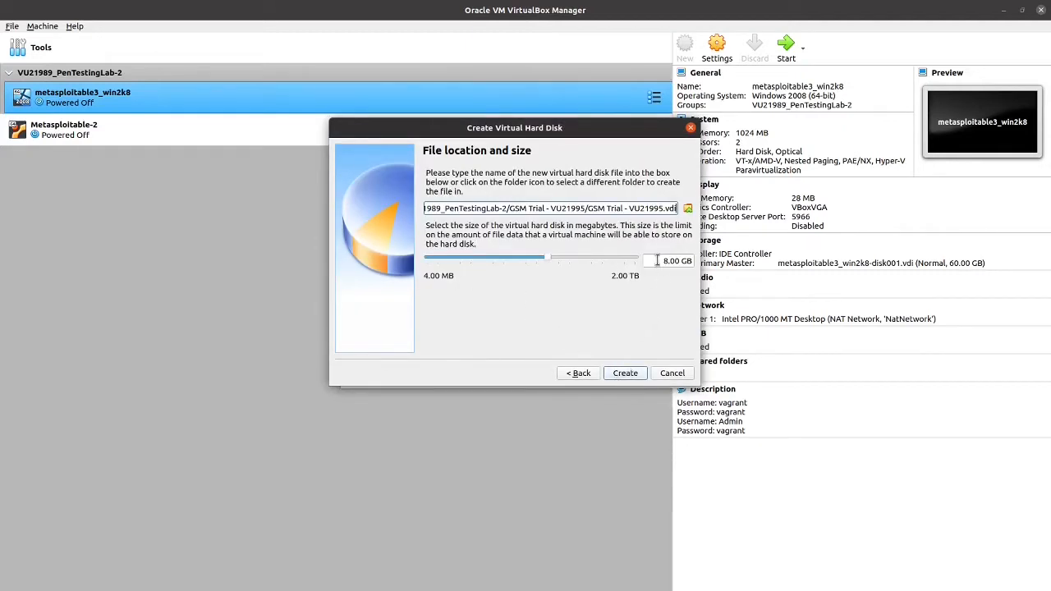
{"action": "left_click", "coordinate": [672, 261]}
{"action": "key", "text": "BackSpace"}
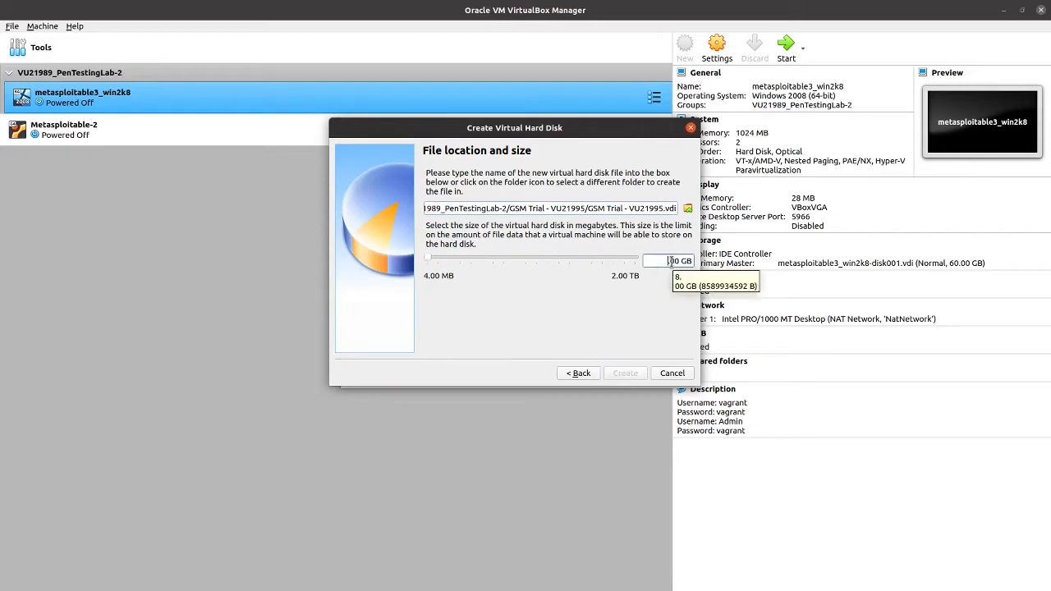
{"action": "type", "text": "20"}
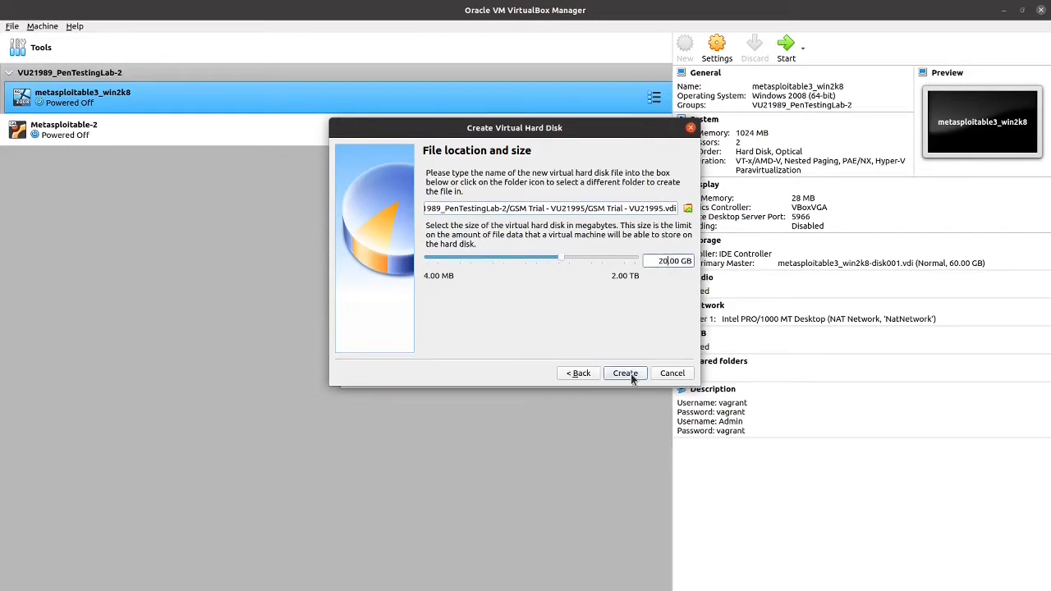
{"action": "left_click", "coordinate": [632, 376]}
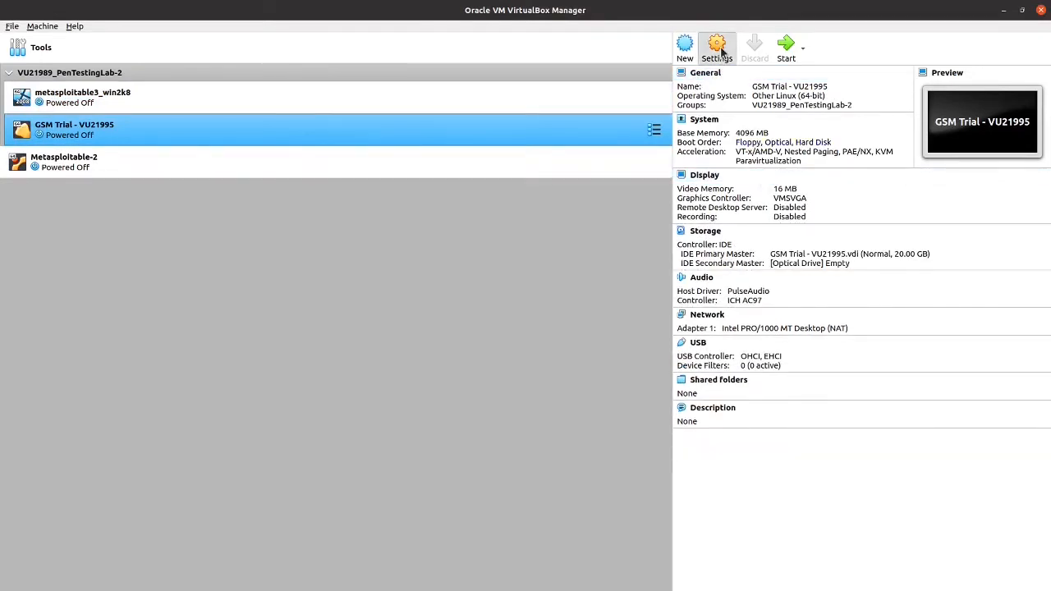
Raise the GSM Trial VM's processor count to 2 in its System settings.
{"action": "left_click", "coordinate": [717, 49]}
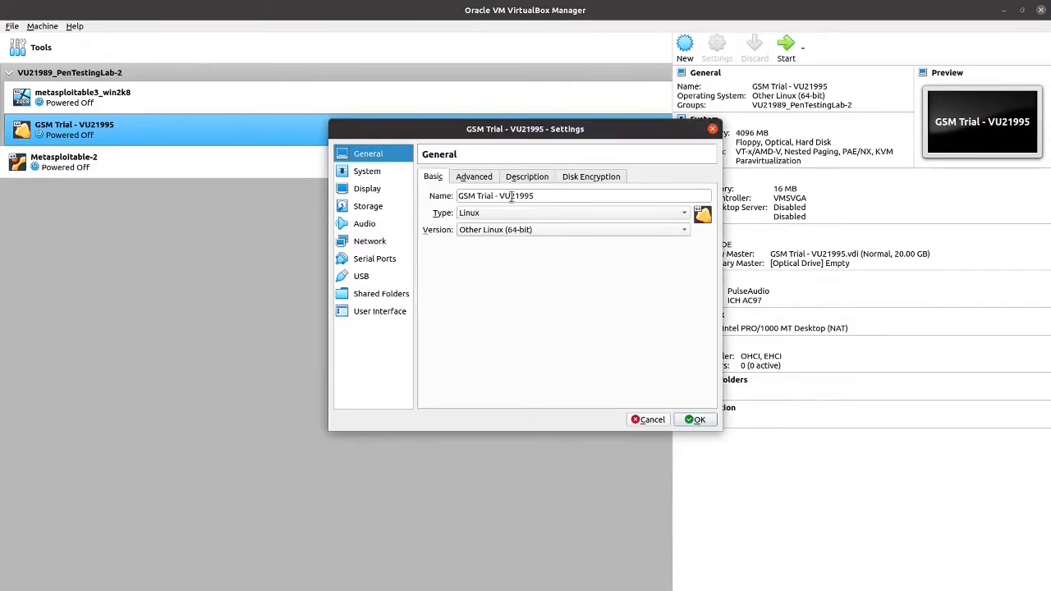
{"action": "left_click", "coordinate": [366, 174]}
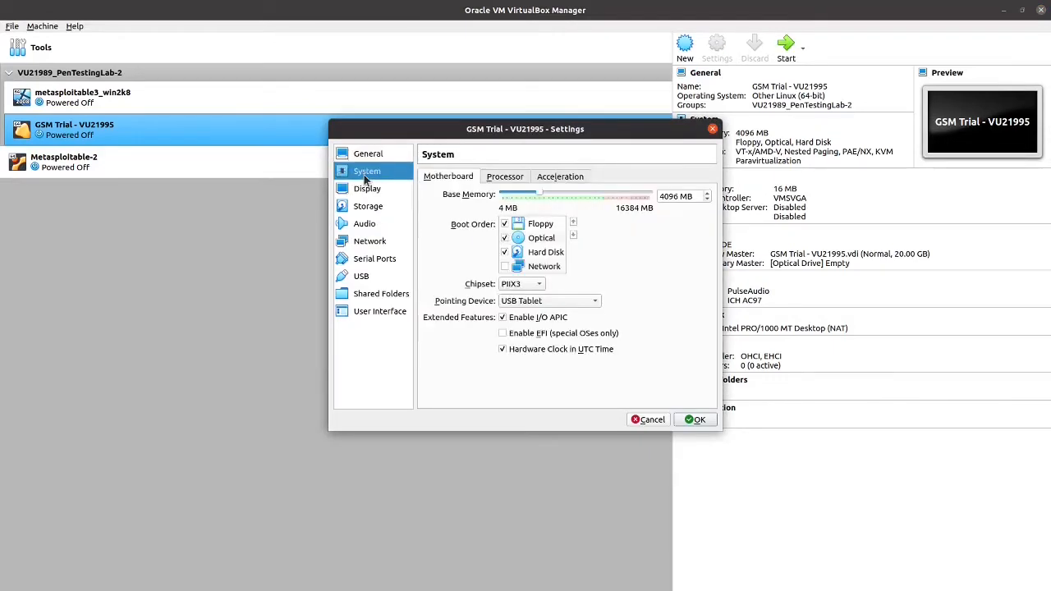
{"action": "left_click", "coordinate": [506, 178]}
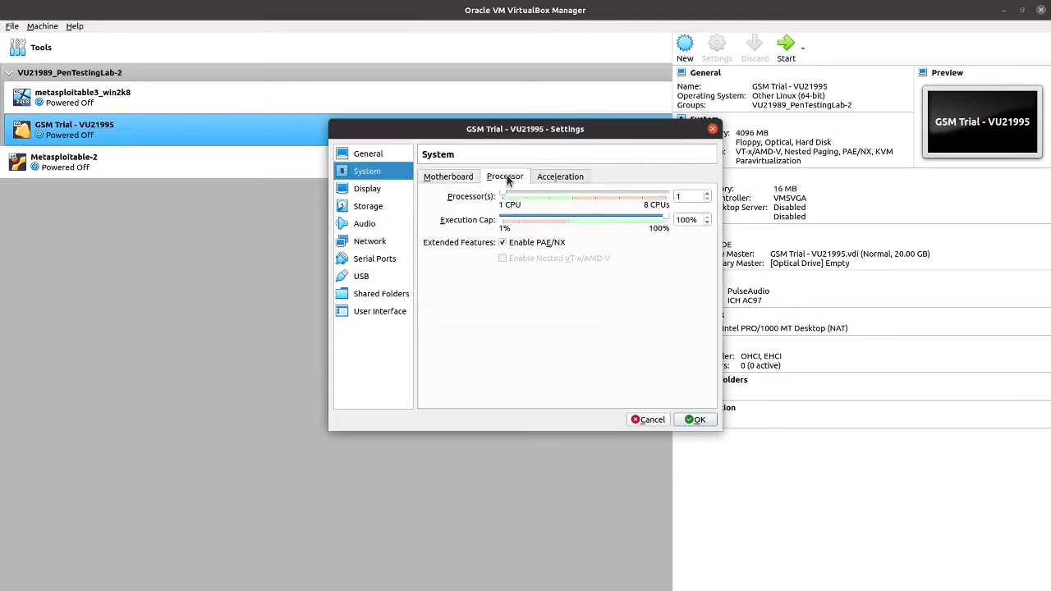
{"action": "left_click", "coordinate": [707, 193]}
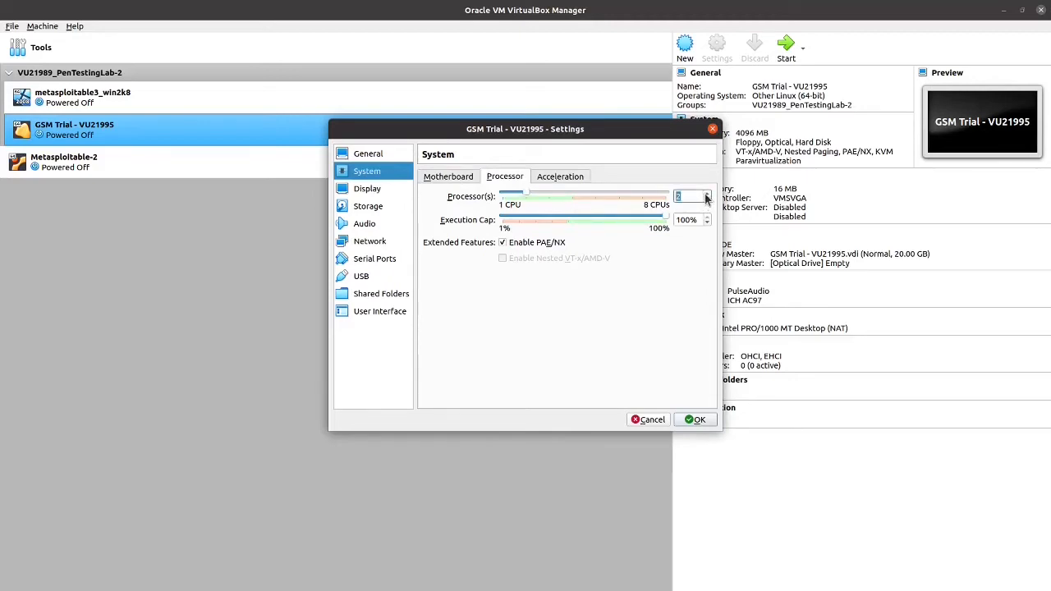
Drop Floppy from the boot order, keep PIIX3 chipset, use a PS/2 mouse and enable EFI.
{"action": "left_click", "coordinate": [467, 177]}
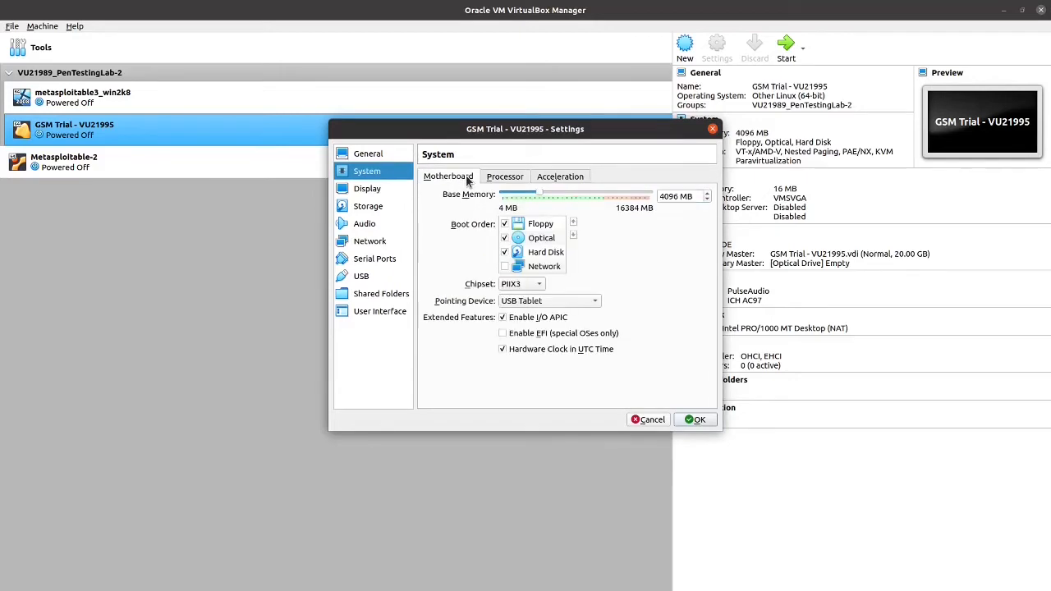
{"action": "left_click", "coordinate": [504, 224]}
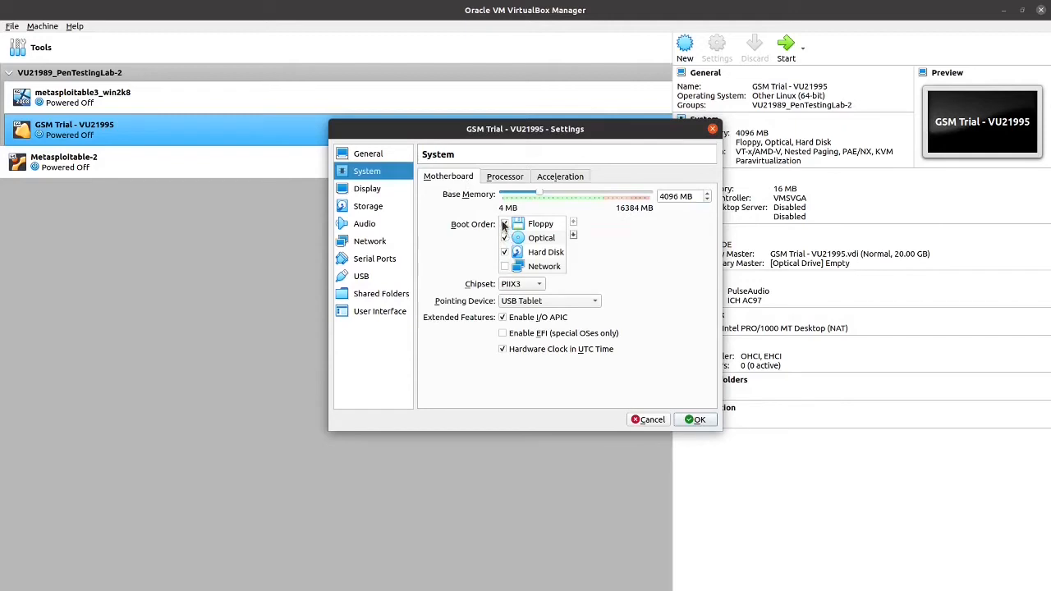
{"action": "left_click", "coordinate": [515, 286]}
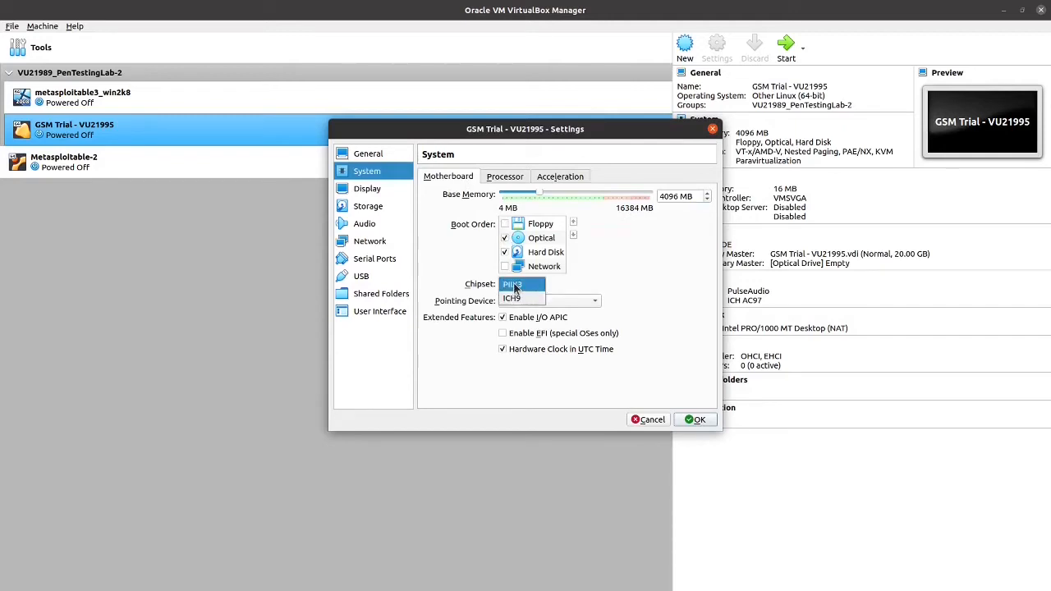
{"action": "left_click", "coordinate": [515, 286]}
{"action": "left_click", "coordinate": [523, 304]}
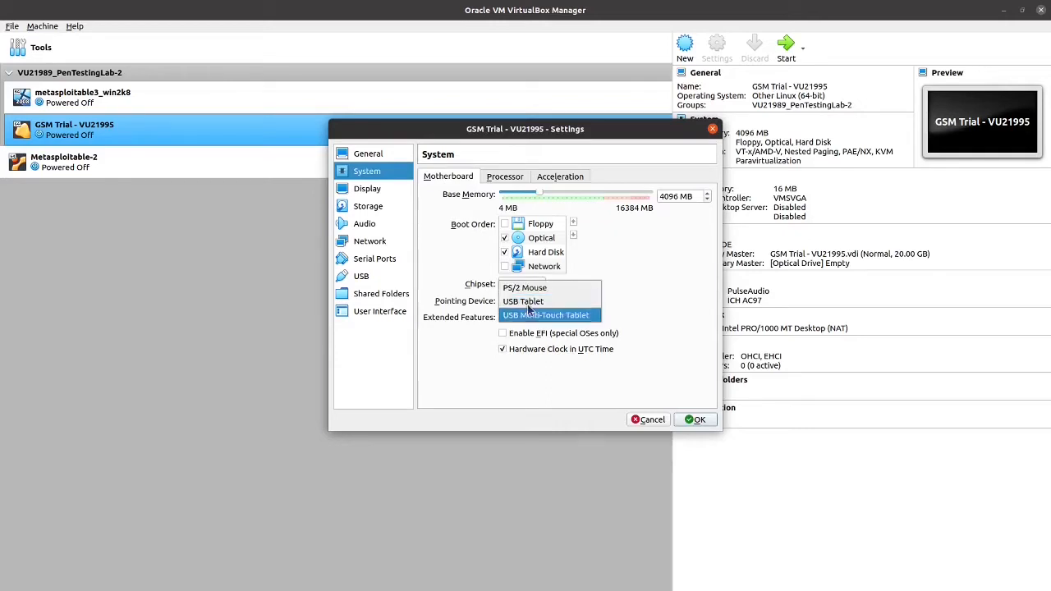
{"action": "left_click", "coordinate": [529, 290]}
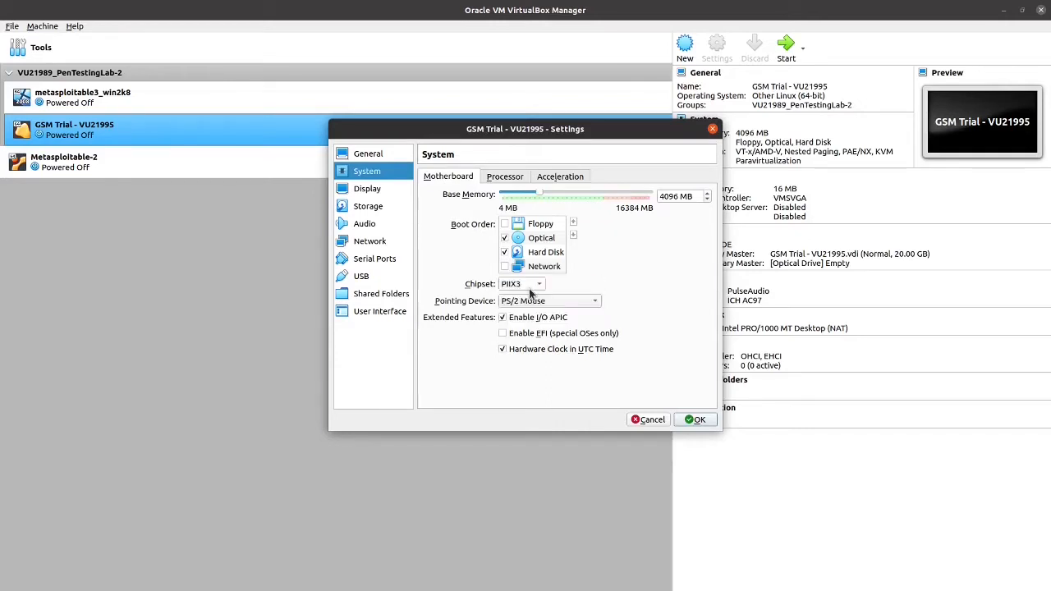
{"action": "left_click", "coordinate": [503, 334]}
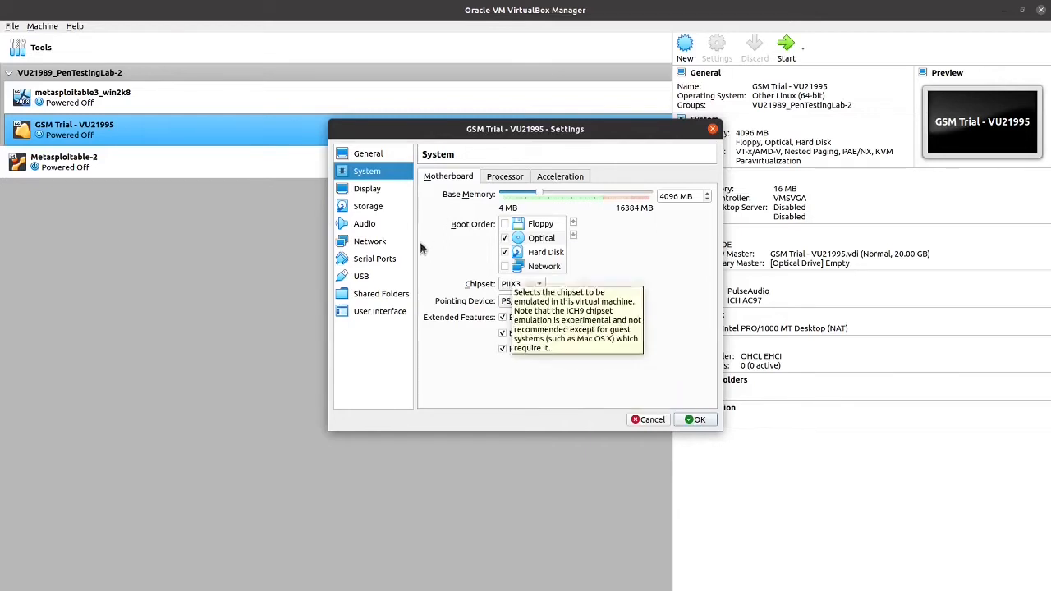
Insert gsm-trial-20.08.4.iso into the VM's empty optical drive under Storage.
{"action": "left_click", "coordinate": [368, 207]}
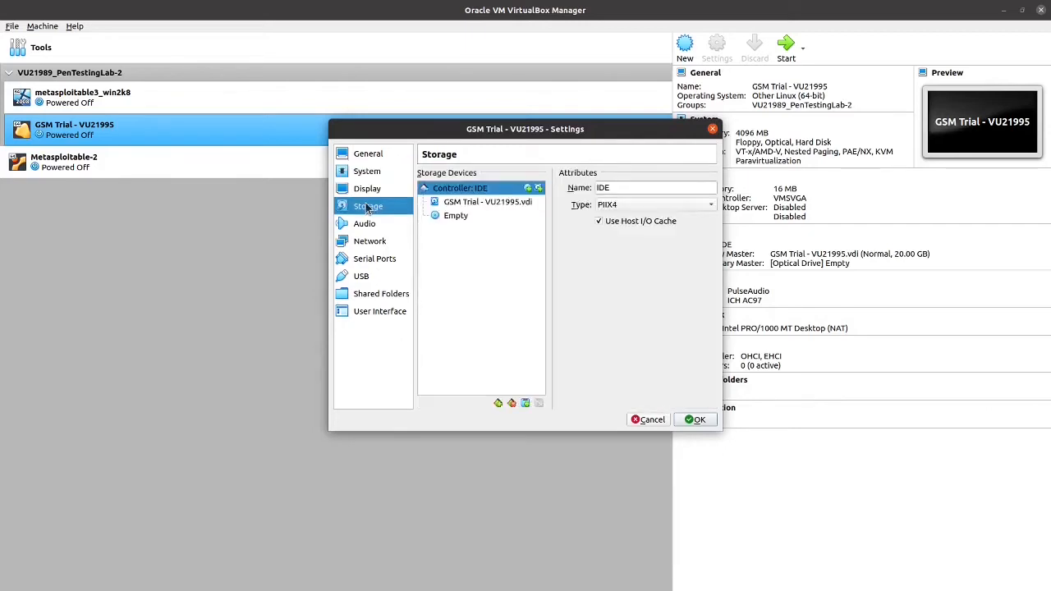
{"action": "left_click", "coordinate": [457, 222]}
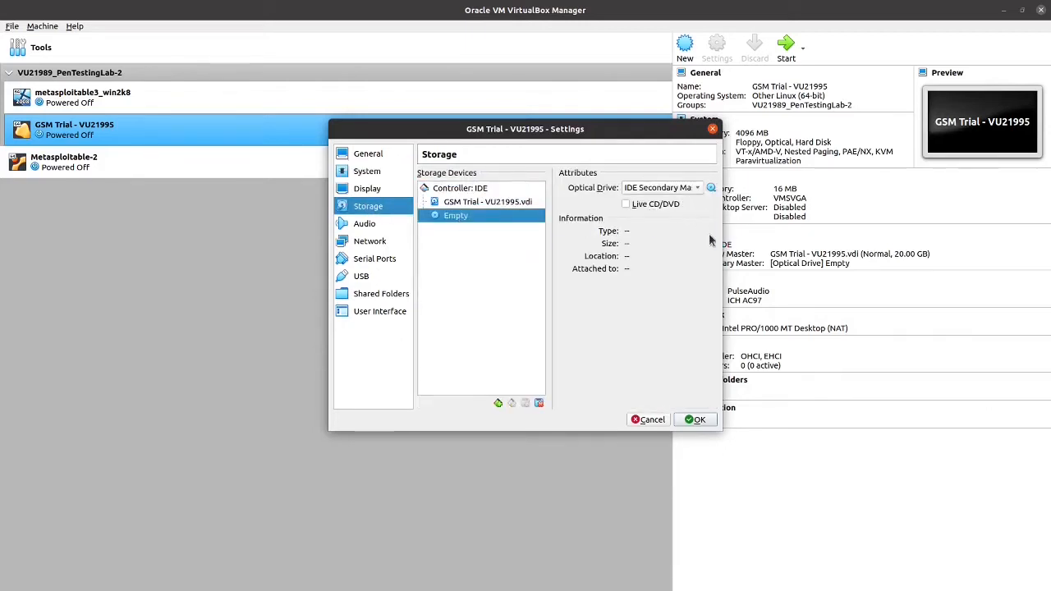
{"action": "left_click", "coordinate": [711, 188]}
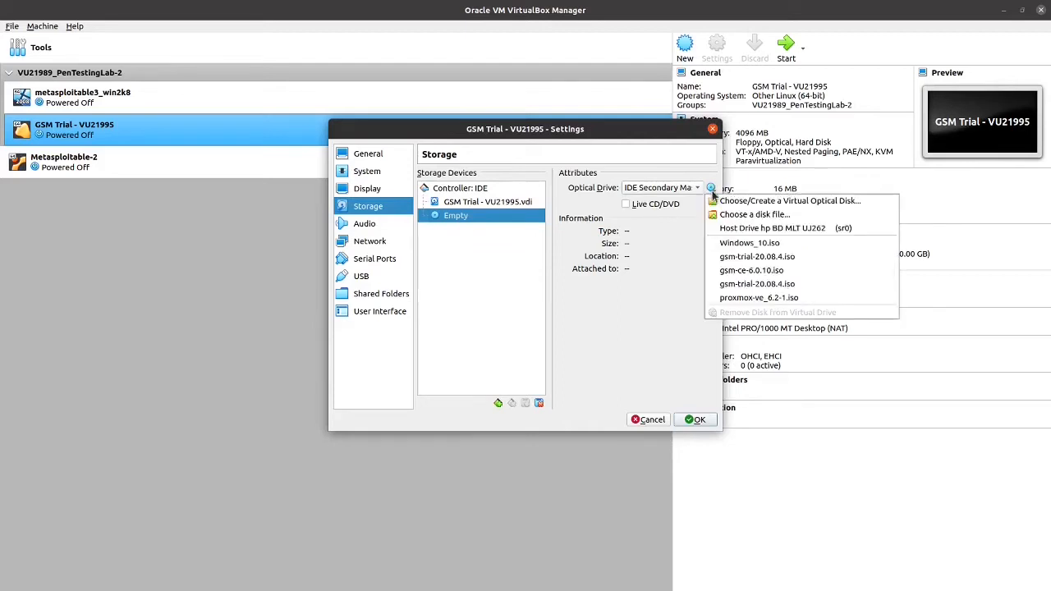
{"action": "left_click", "coordinate": [730, 257]}
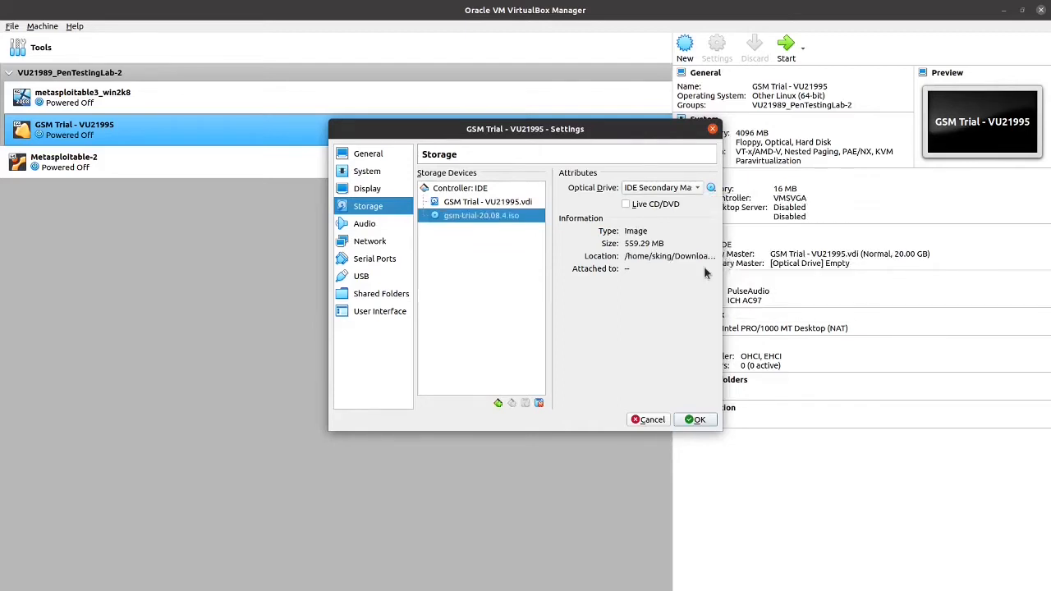
{"action": "left_click", "coordinate": [365, 224]}
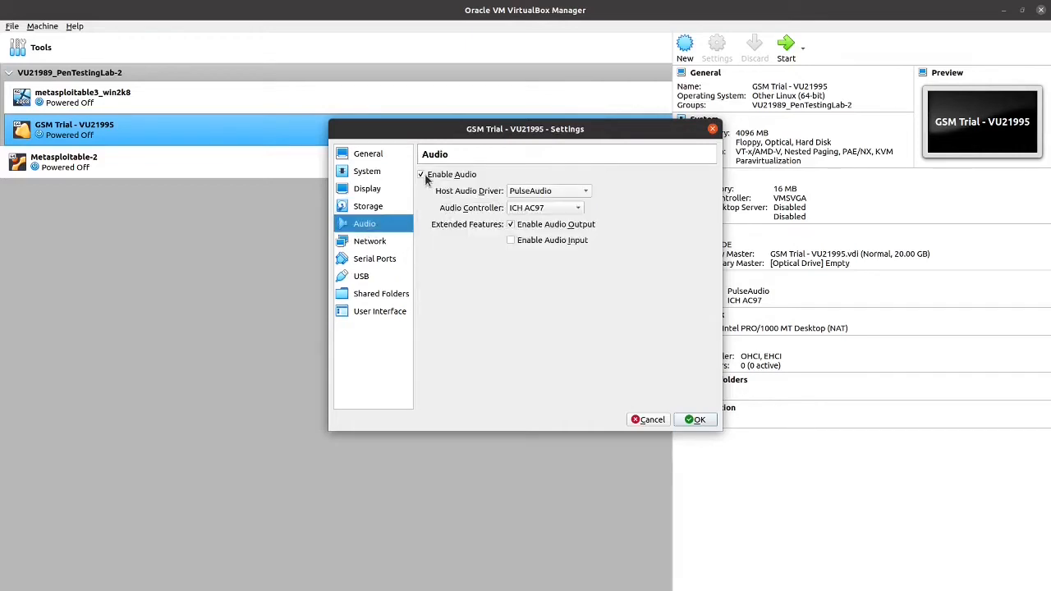
Disable audio and USB, bridge the network adapter to eno1, and save the settings.
{"action": "left_click", "coordinate": [421, 174]}
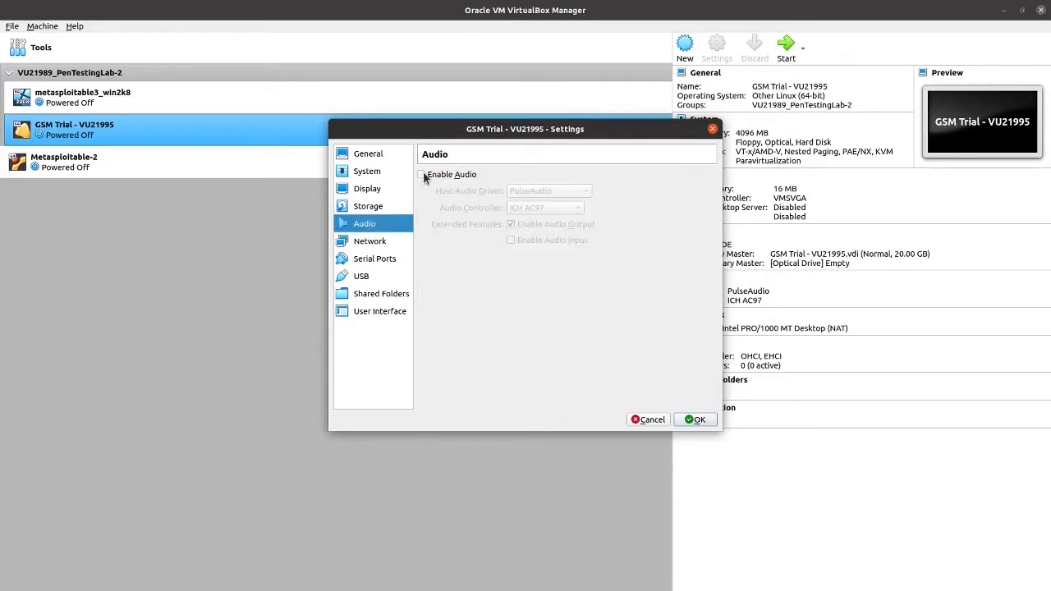
{"action": "left_click", "coordinate": [381, 244]}
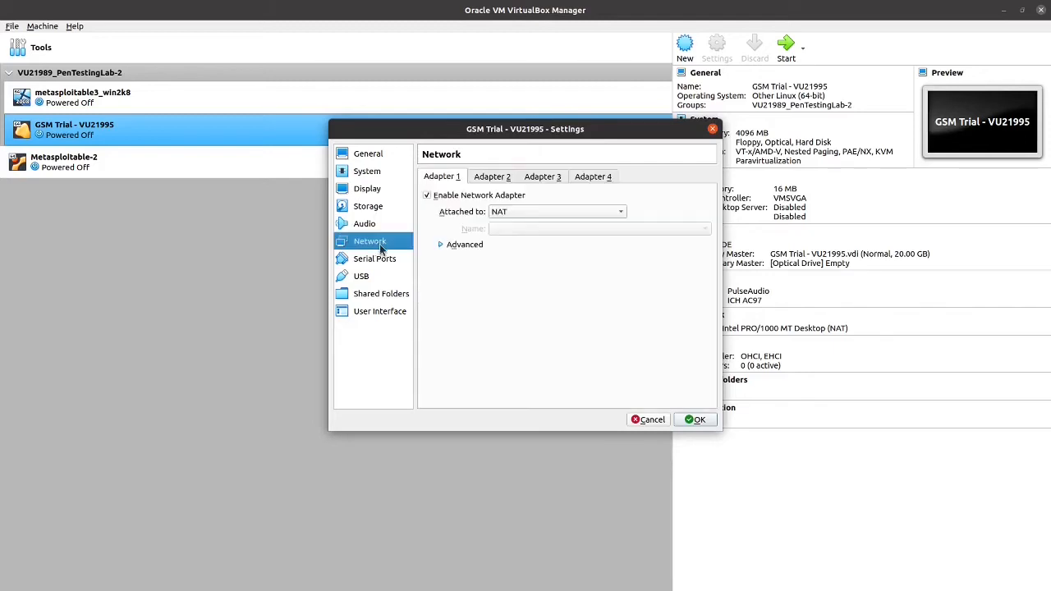
{"action": "left_click", "coordinate": [501, 214]}
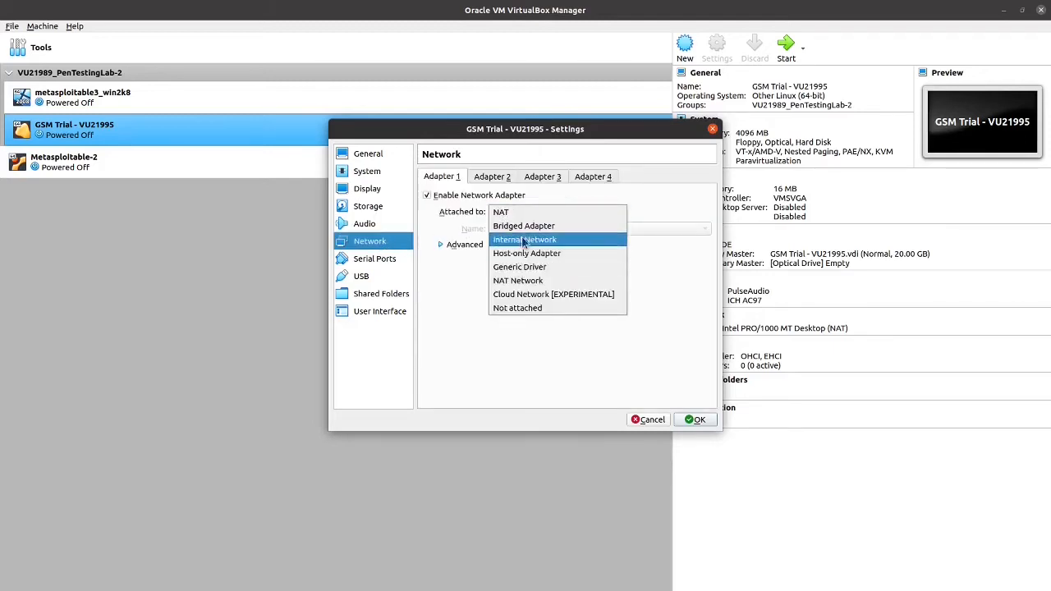
{"action": "left_click", "coordinate": [524, 225]}
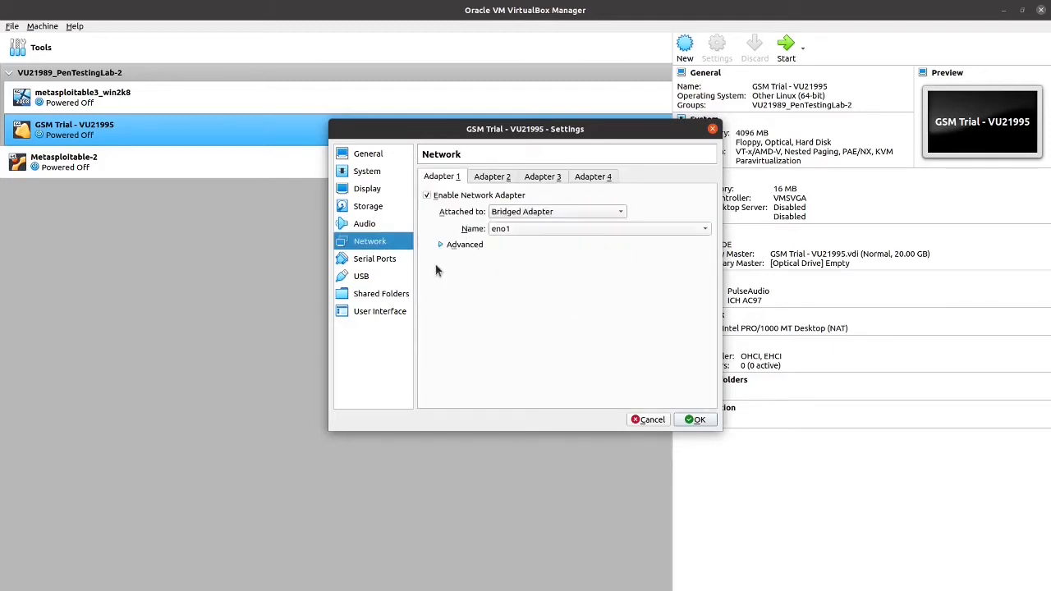
{"action": "left_click", "coordinate": [364, 277]}
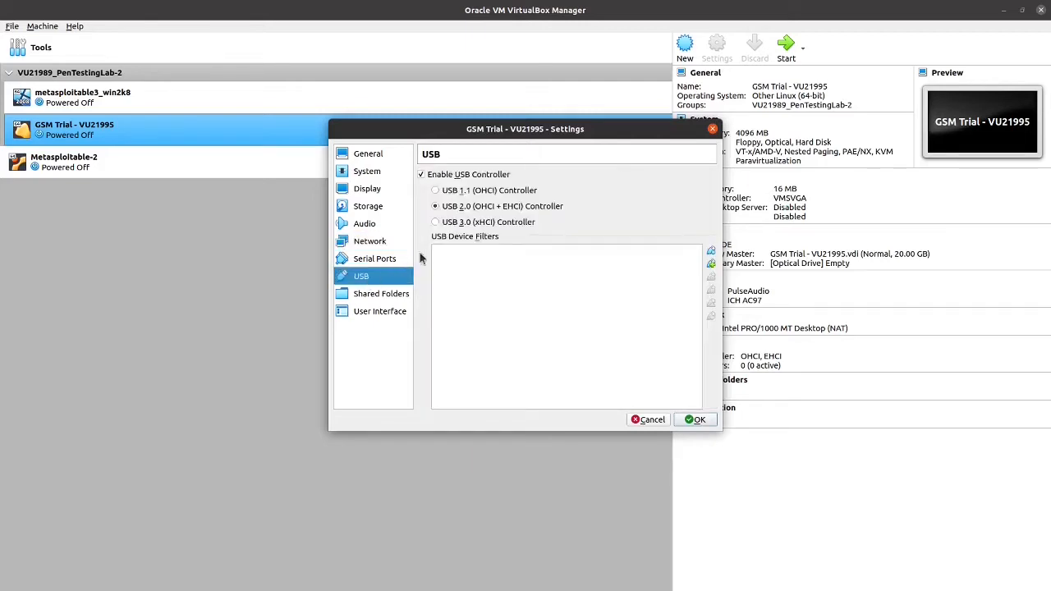
{"action": "left_click", "coordinate": [420, 174]}
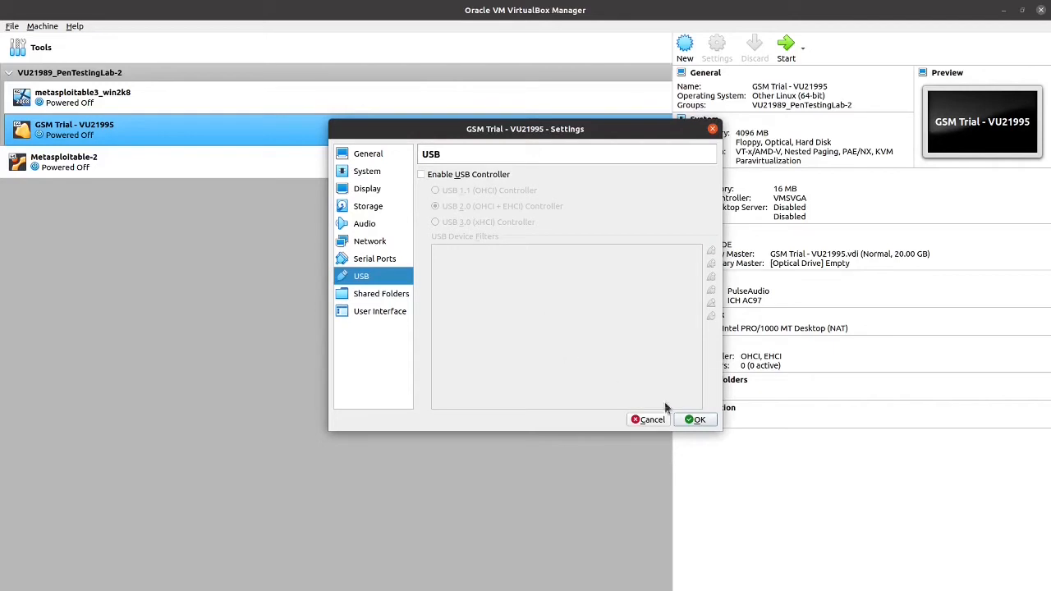
{"action": "left_click", "coordinate": [697, 420]}
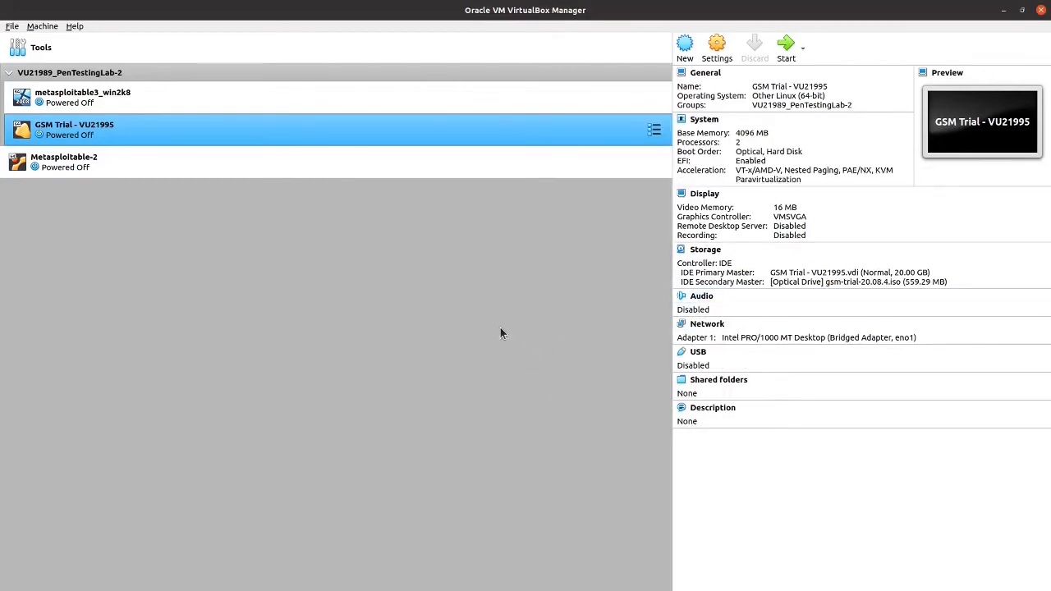
Start GSM Trial - VU21995 with gsm-trial-20.08.4.iso as the start-up disk.
{"action": "left_click", "coordinate": [786, 47]}
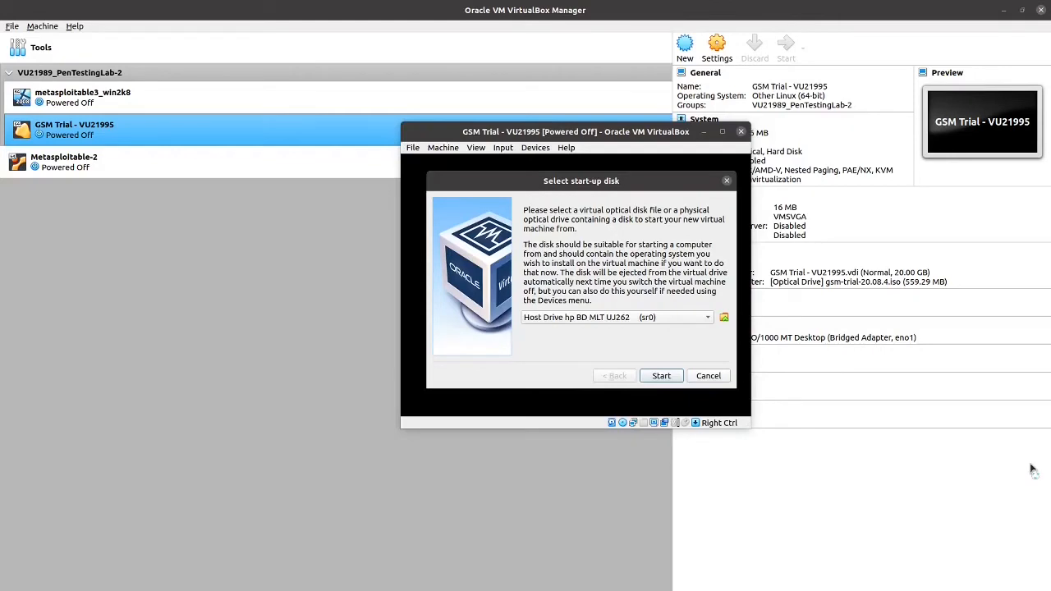
{"action": "left_click", "coordinate": [703, 318]}
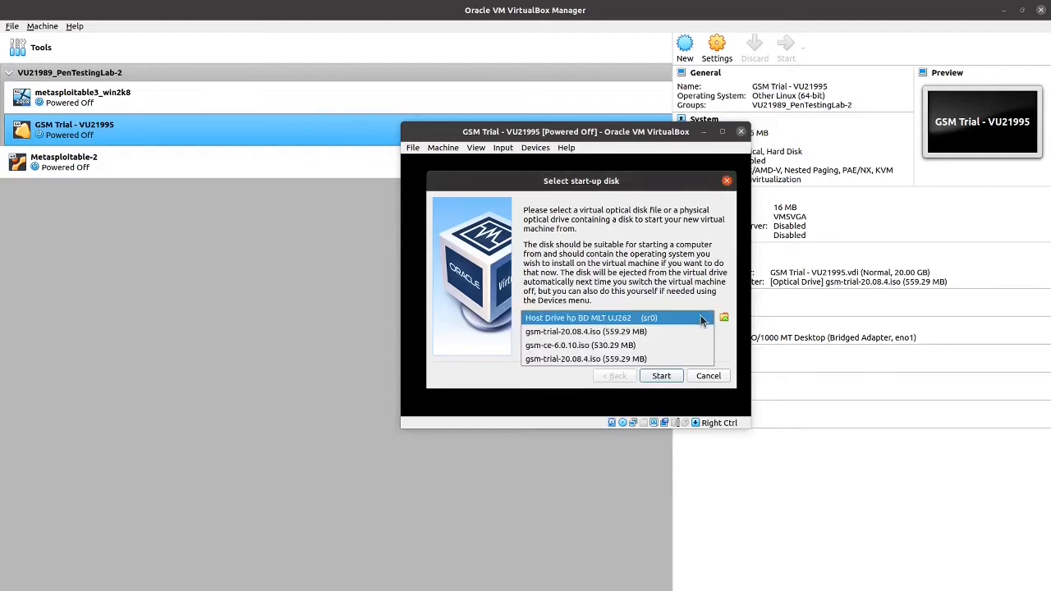
{"action": "left_click", "coordinate": [641, 330]}
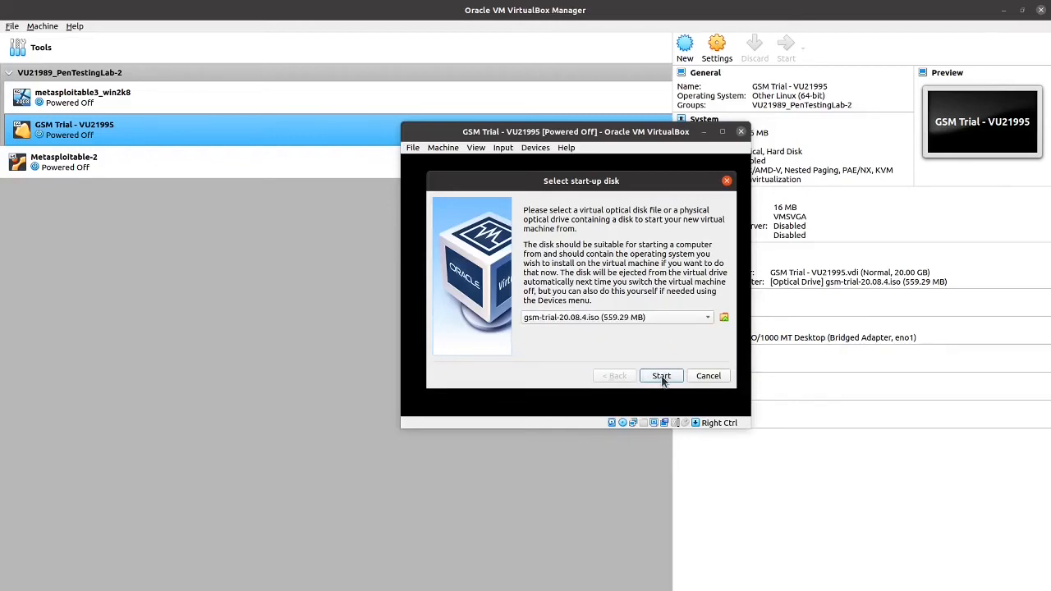
{"action": "left_click", "coordinate": [662, 376]}
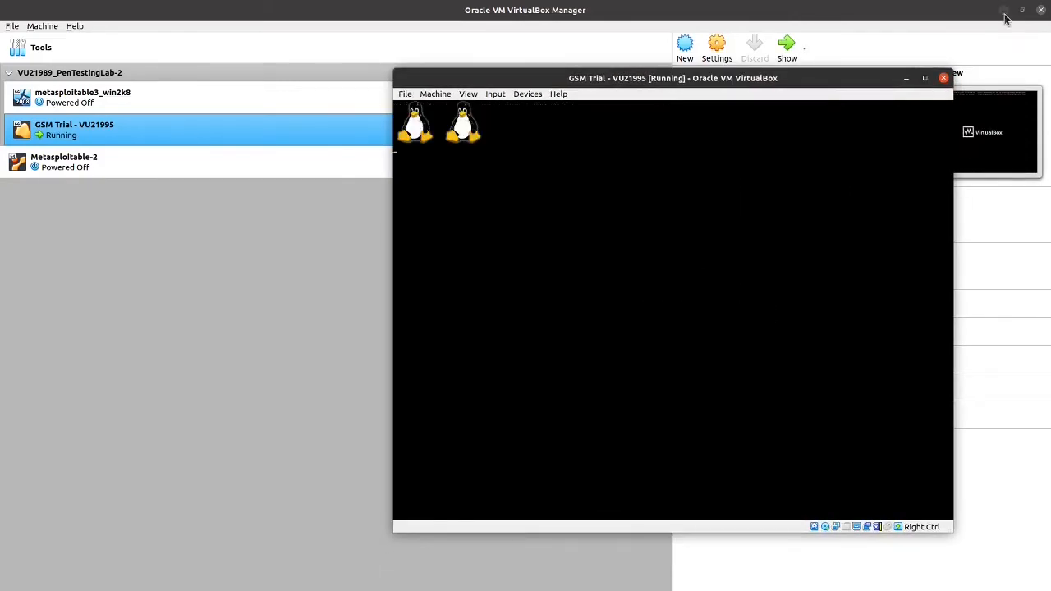
Minimize the Manager, choose Setup, and confirm installing GSM-TRIAL with disk formatting.
{"action": "left_click", "coordinate": [1004, 11]}
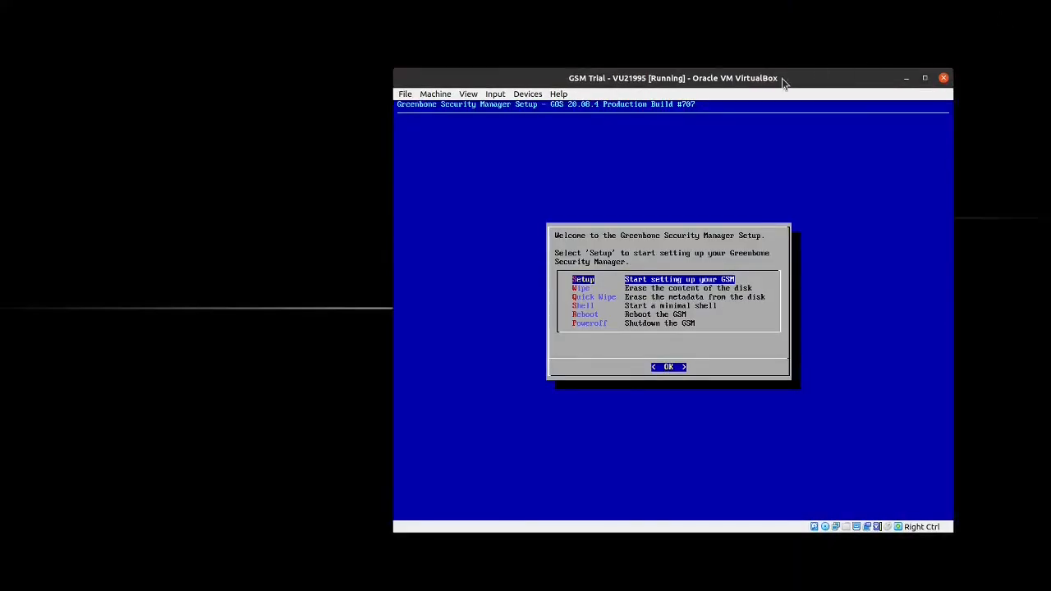
{"action": "left_click_drag", "start_coordinate": [781, 78], "coordinate": [761, 66]}
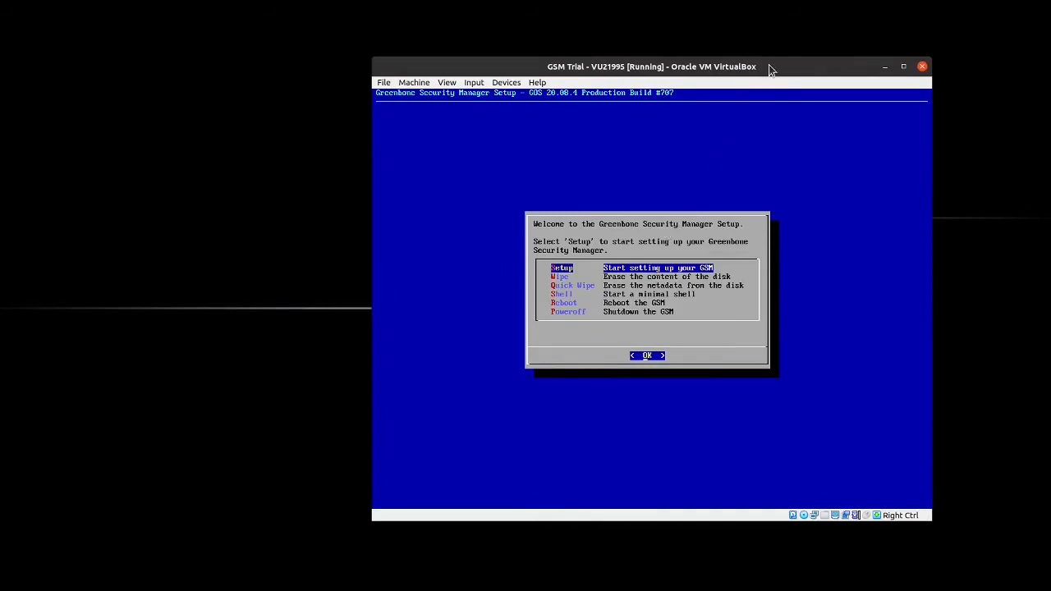
{"action": "key", "text": "Return"}
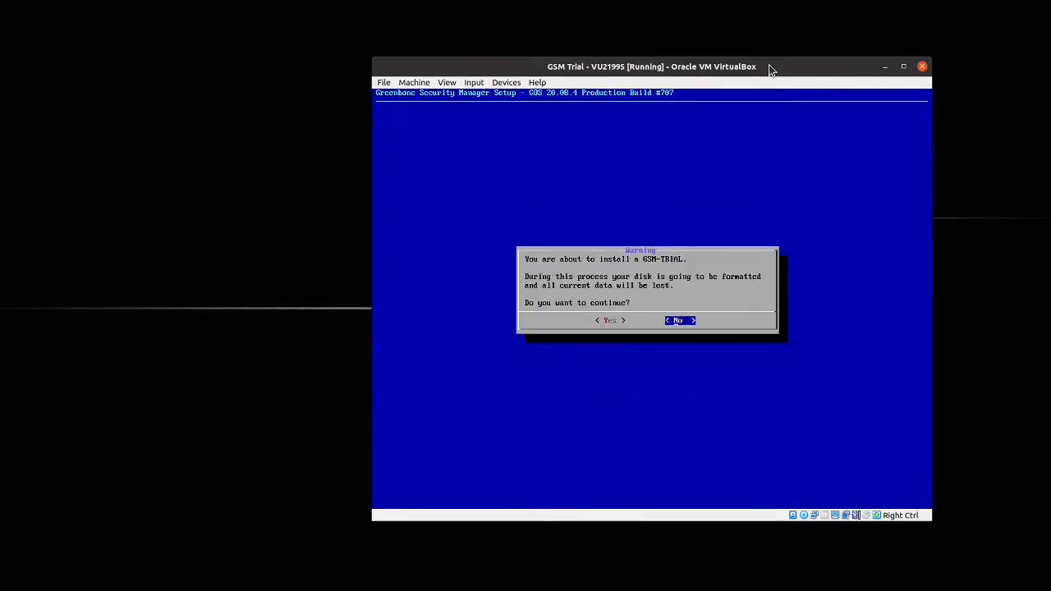
{"action": "key", "text": "Left"}
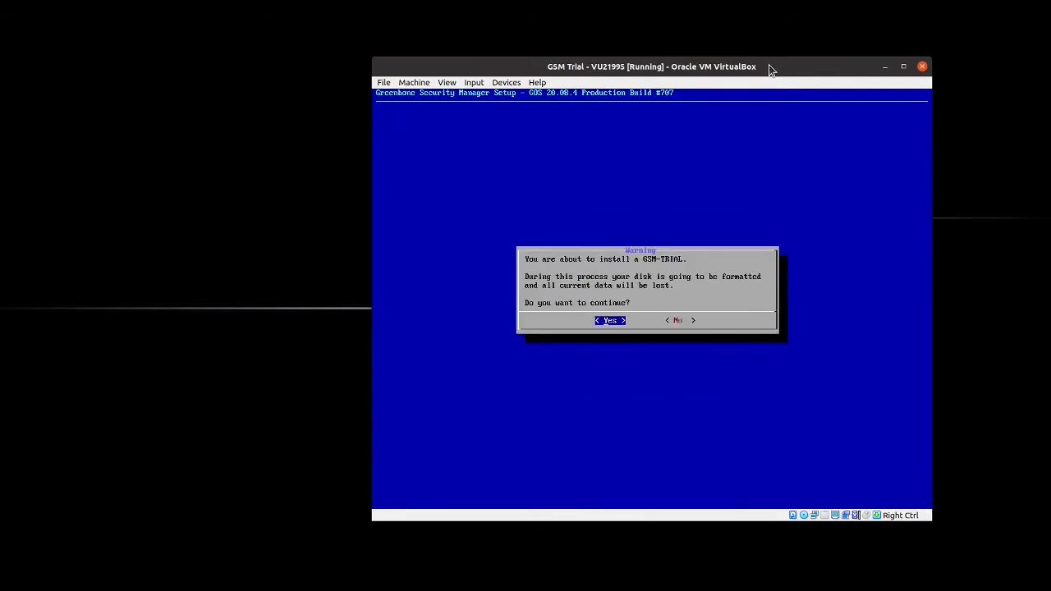
{"action": "key", "text": "Return"}
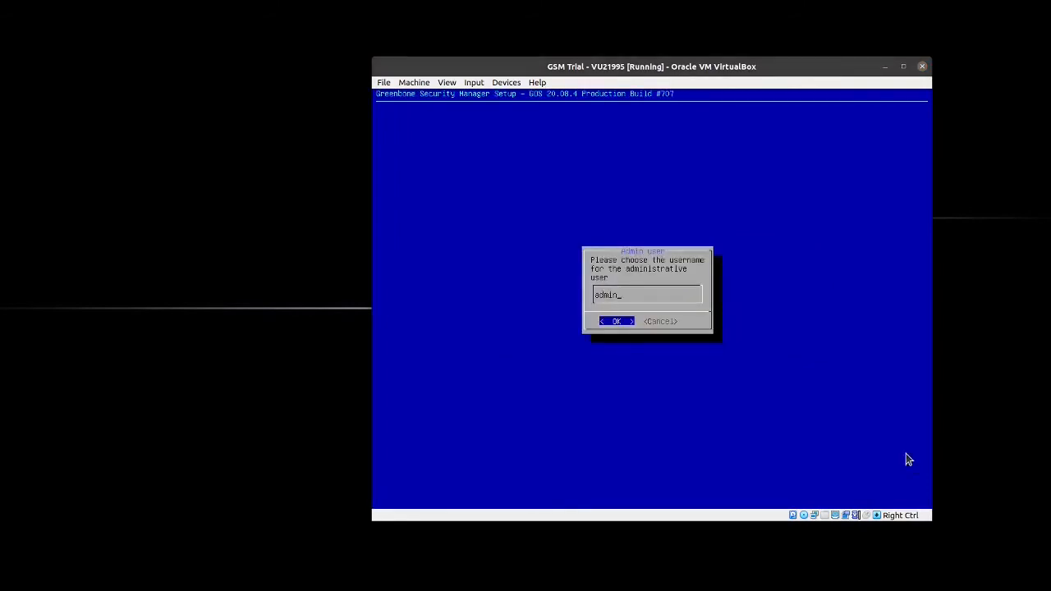
Accept admin as the administrative username and confirm its password.
{"action": "left_click", "coordinate": [670, 298]}
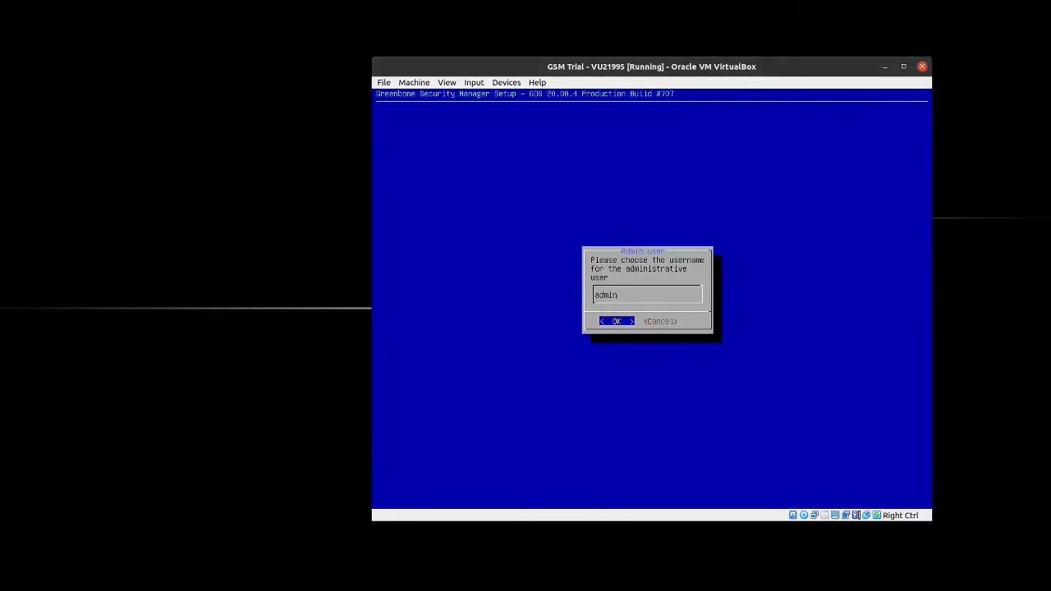
{"action": "key", "text": "Return"}
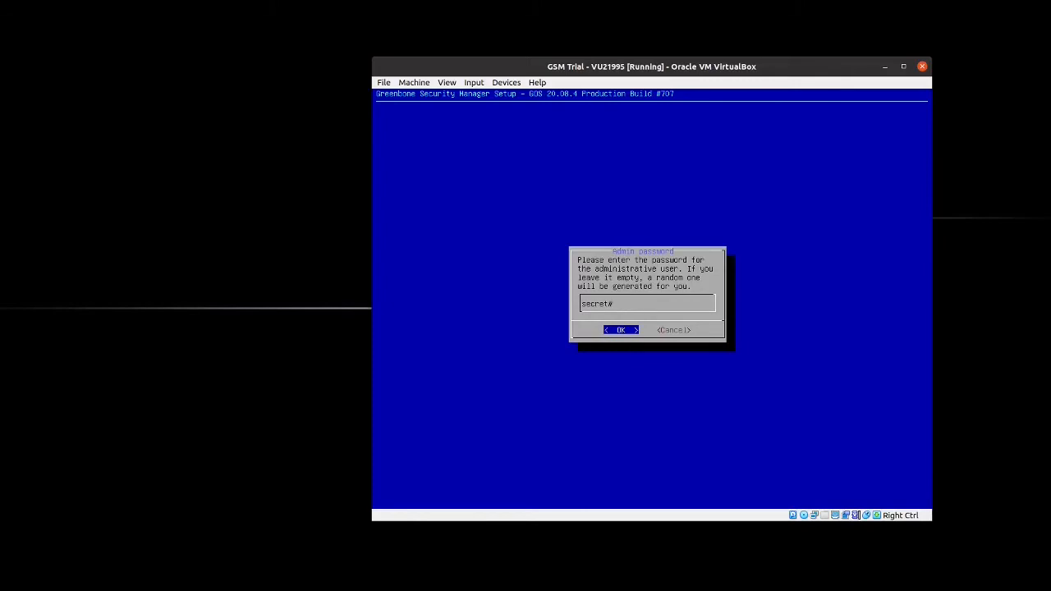
{"action": "key", "text": "Return"}
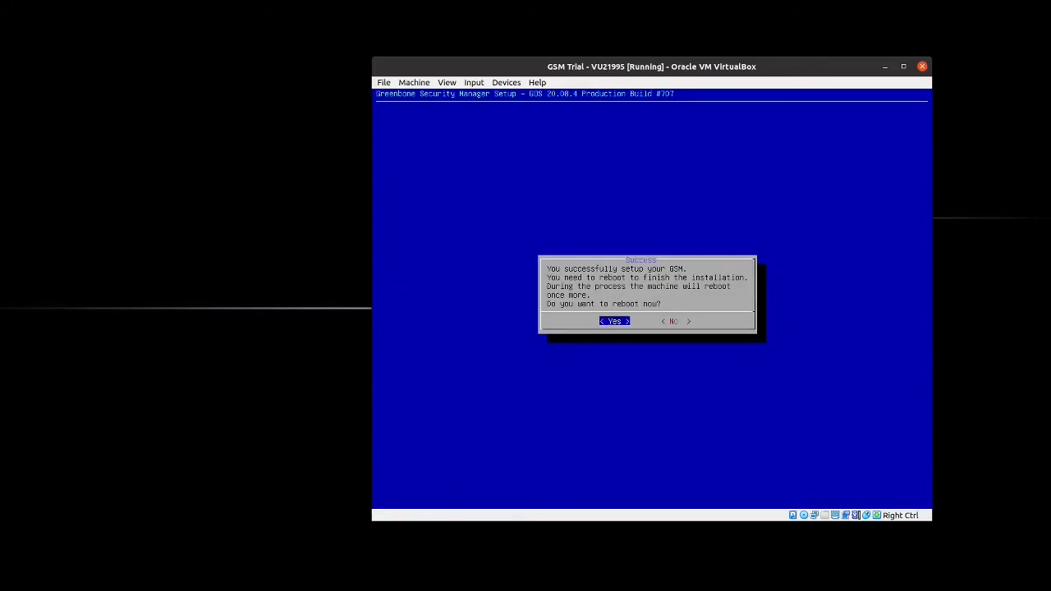
Agree to reboot now with the installation CD ejected.
{"action": "key", "text": "Return"}
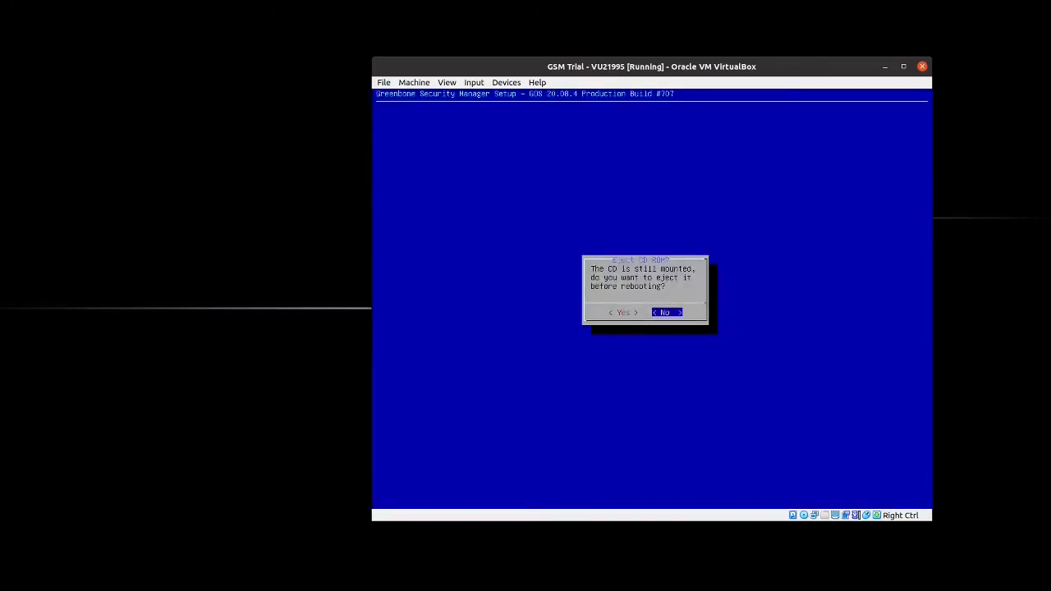
{"action": "key", "text": "Left"}
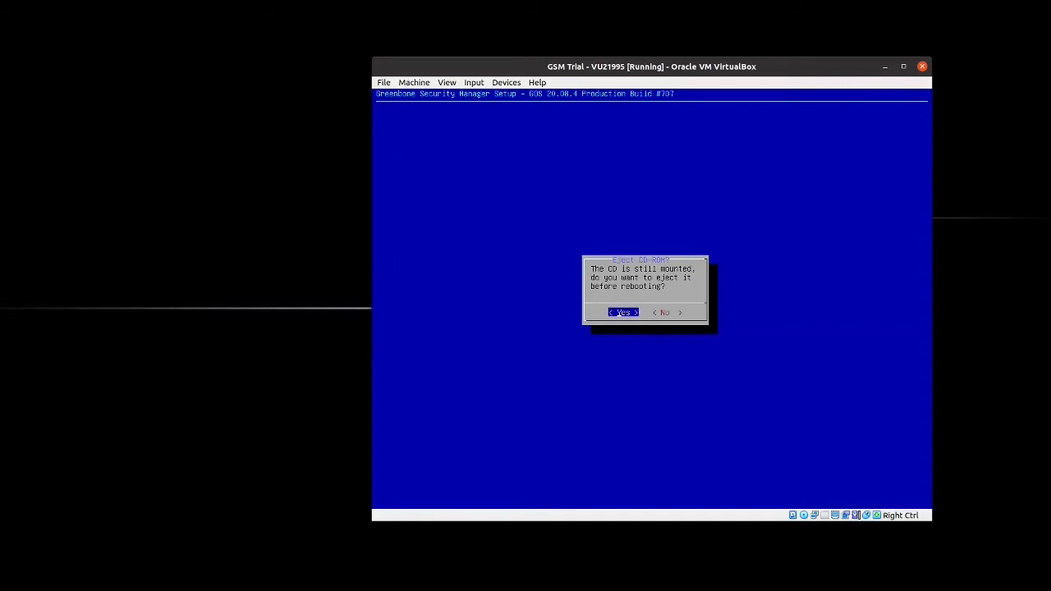
{"action": "key", "text": "Return"}
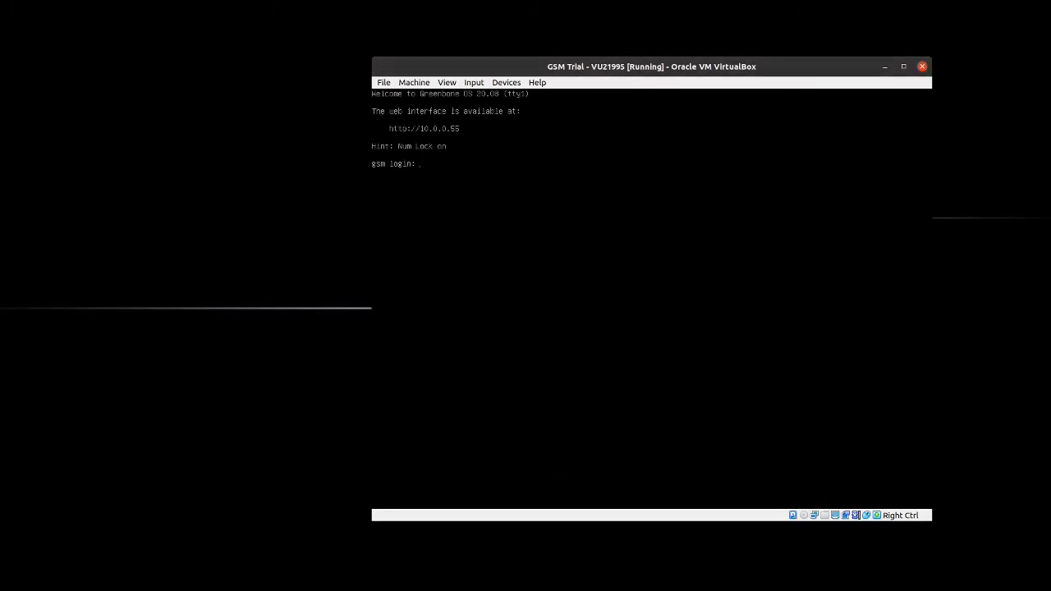
Log in at the gsm prompt with the username admin.
{"action": "type", "text": "admin"}
{"action": "key", "text": "Return"}
{"action": "key", "text": "Return"}
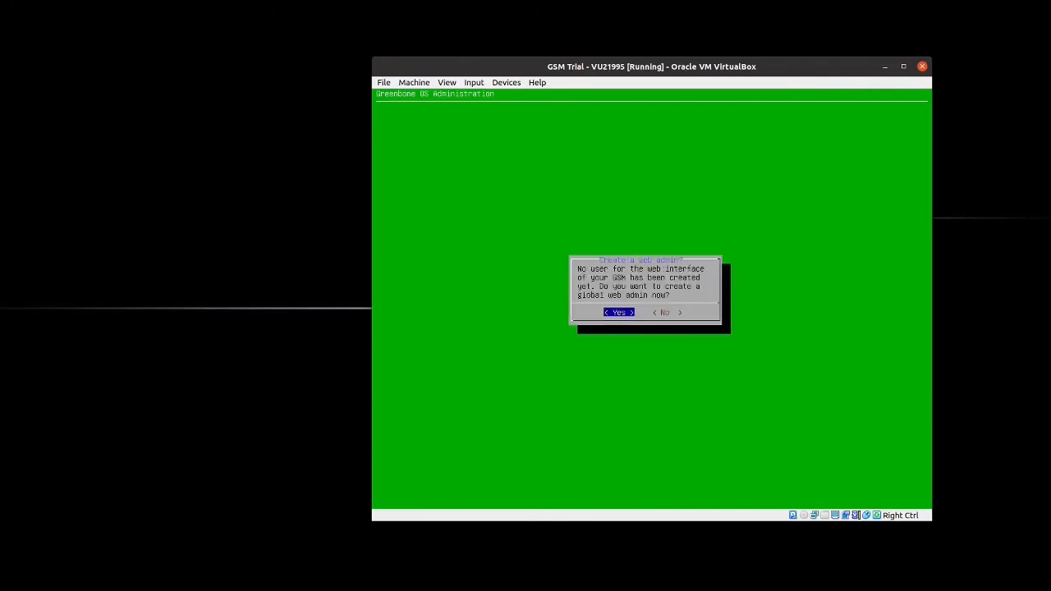
Create the global web admin 'admin' with its password and confirmation, then acknowledge User created.
{"action": "key", "text": "Return"}
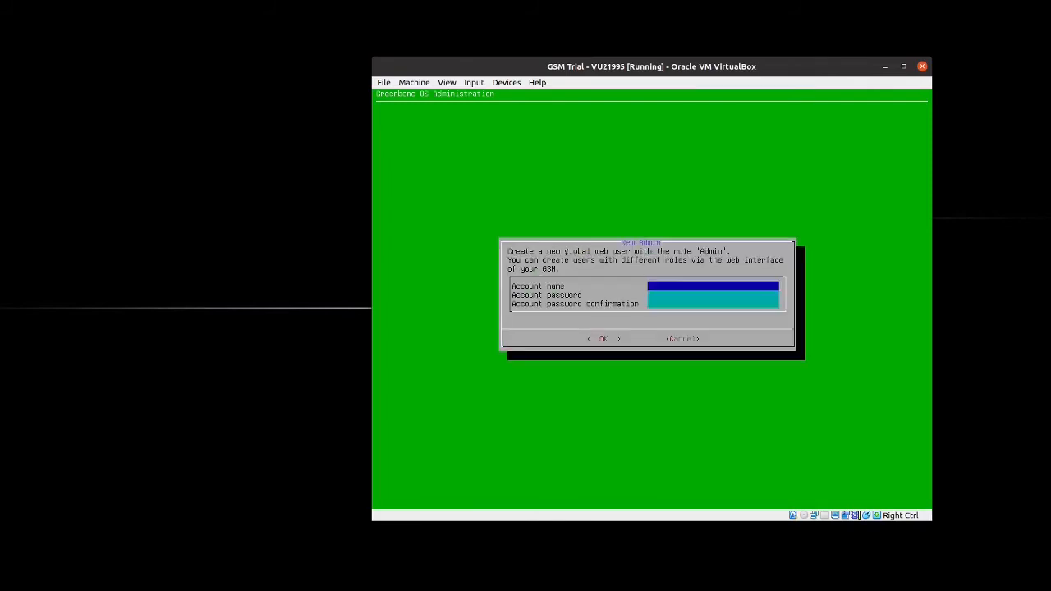
{"action": "type", "text": "admin"}
{"action": "key", "text": "Tab"}
{"action": "type", "text": "******"}
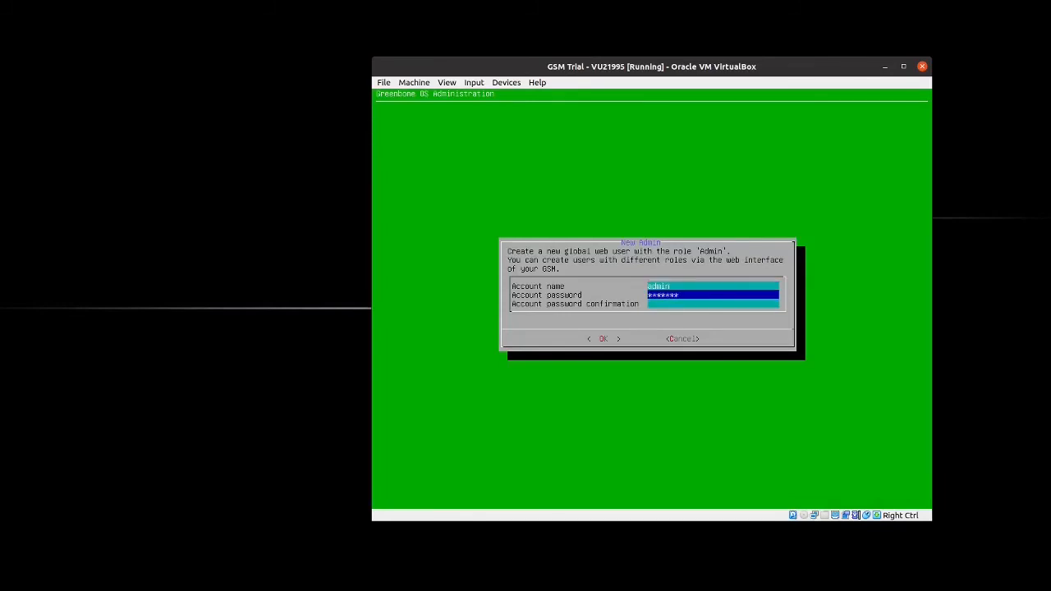
{"action": "key", "text": "Tab"}
{"action": "type", "text": "*******"}
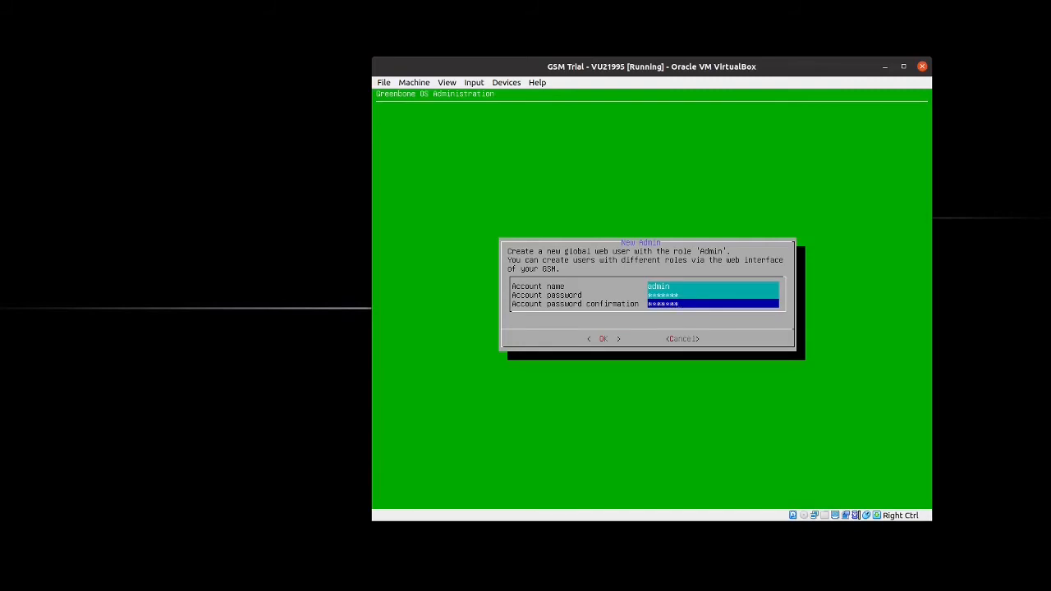
{"action": "key", "text": "Down"}
{"action": "key", "text": "Tab"}
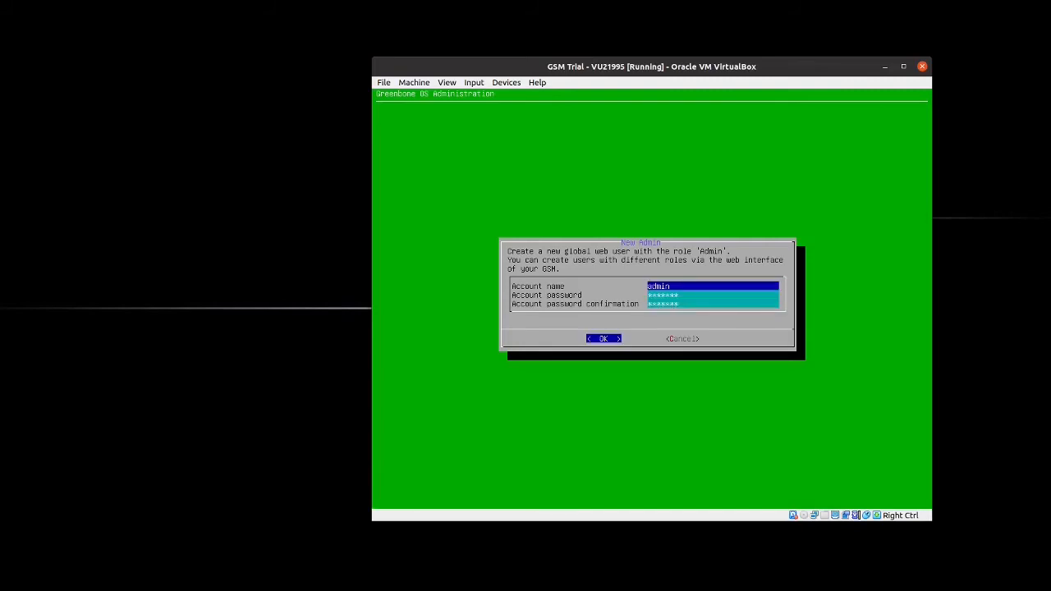
{"action": "key", "text": "Return"}
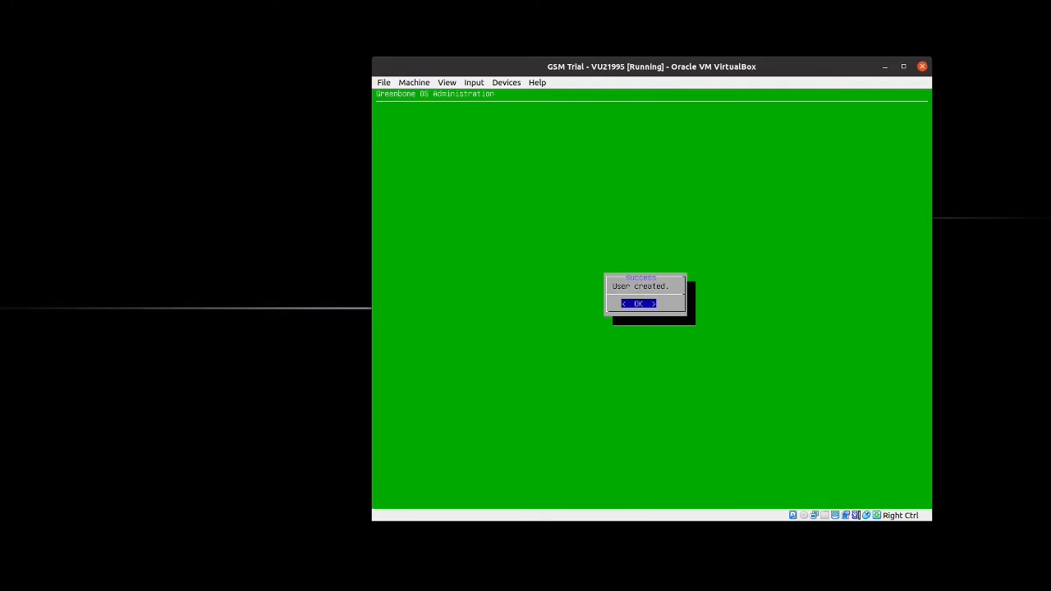
{"action": "key", "text": "Return"}
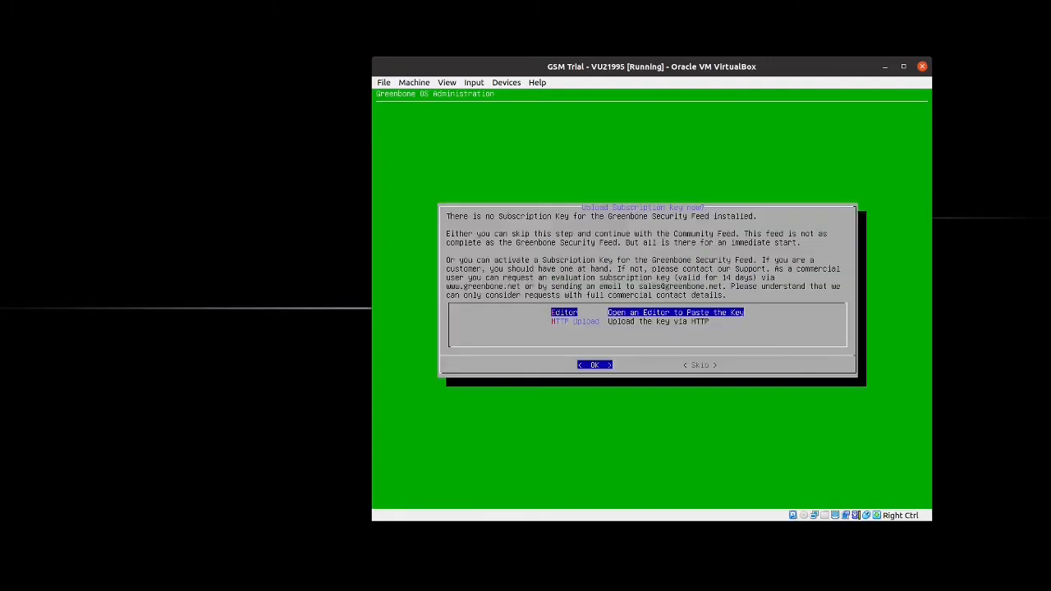
Skip the subscription key upload and start the background feed download.
{"action": "key", "text": "Right"}
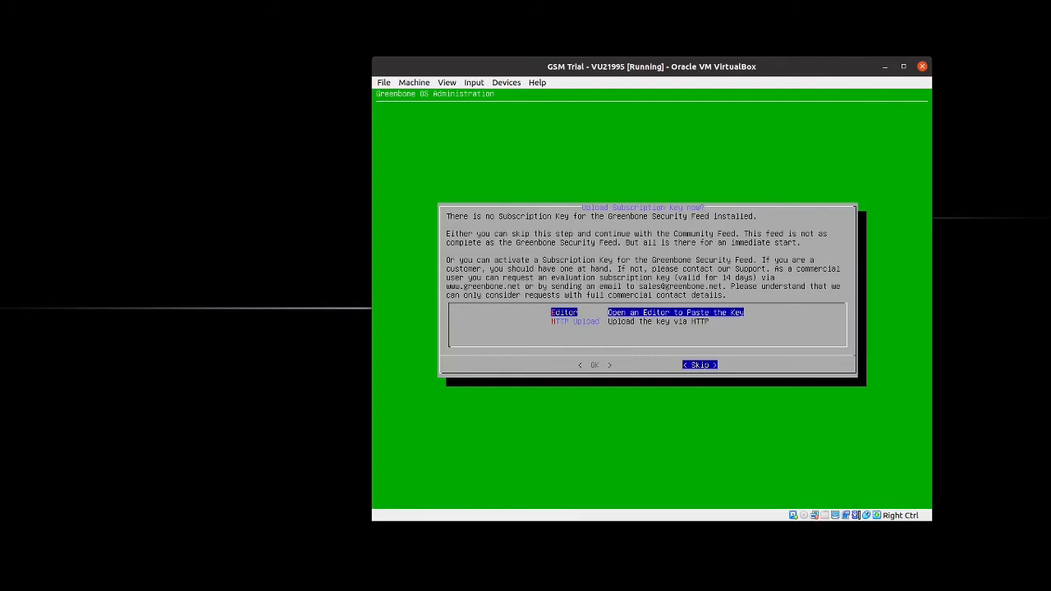
{"action": "key", "text": "Return"}
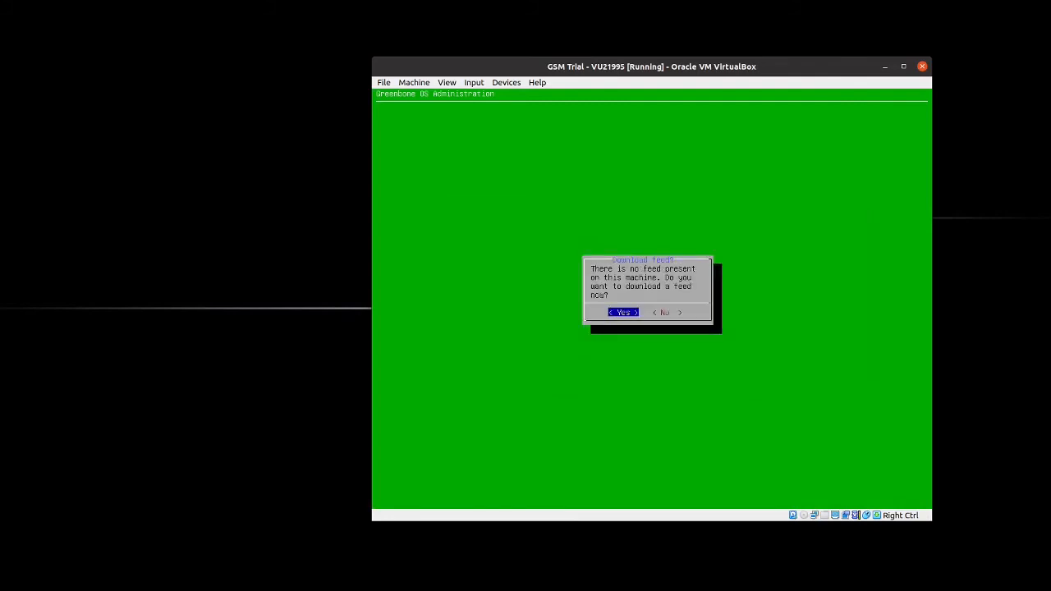
{"action": "key", "text": "Return"}
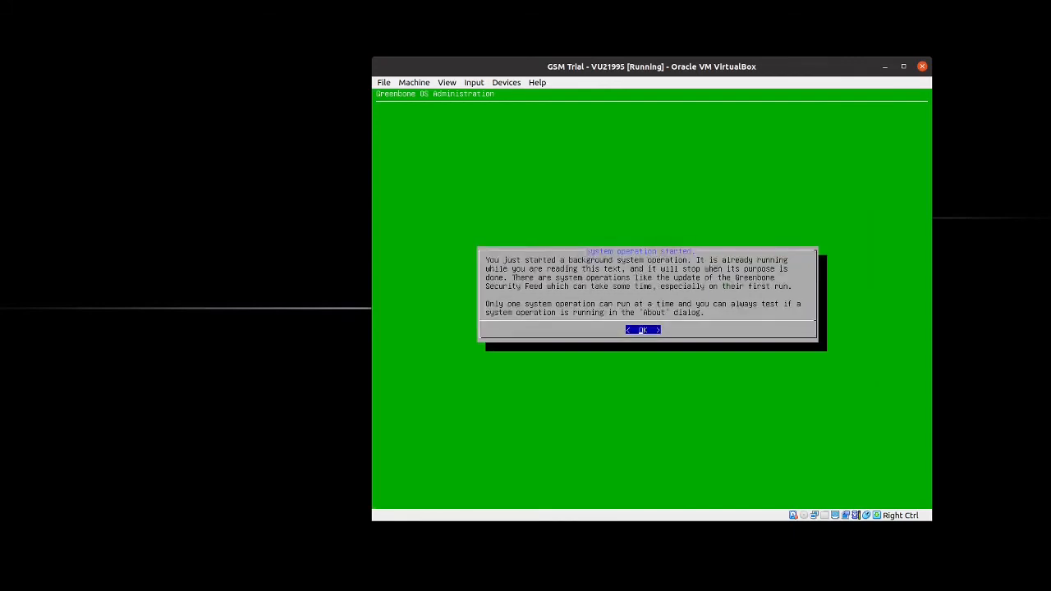
{"action": "key", "text": "Return"}
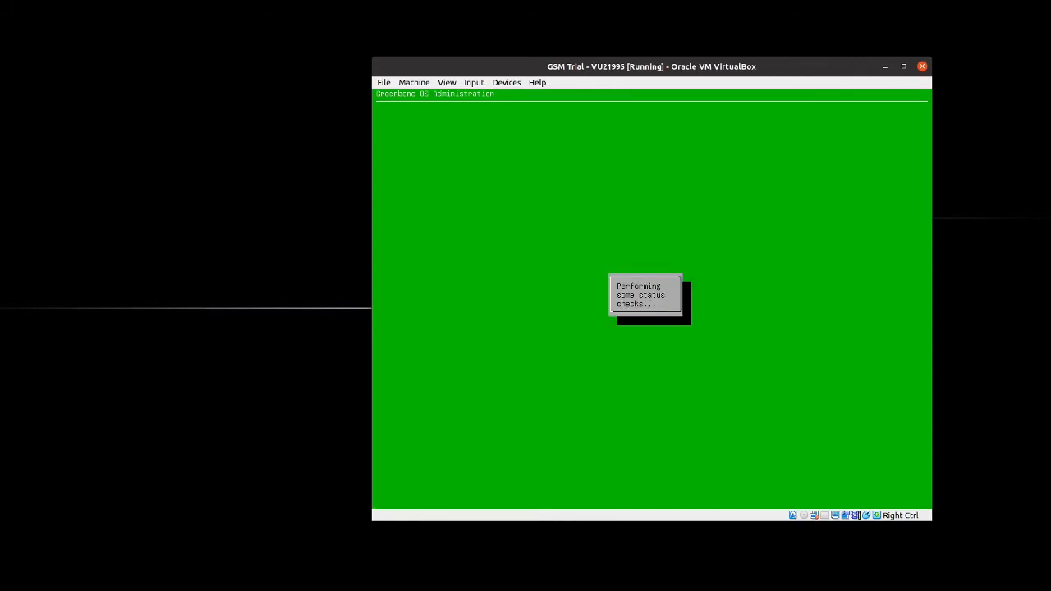